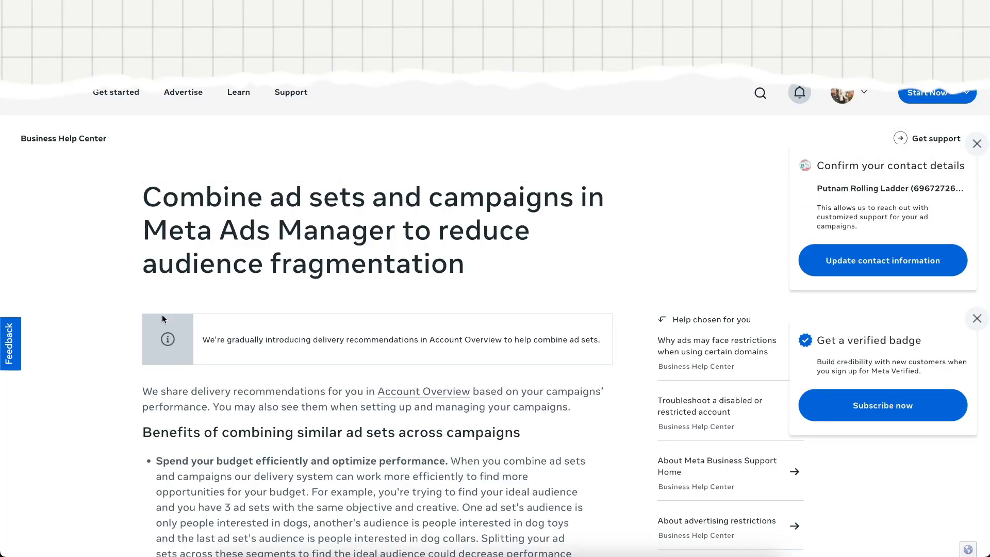
- Read the Business Help Center articles on combining ad sets and campaigns and on understanding auction overlap
left_click_drag(142, 193, 389, 249)
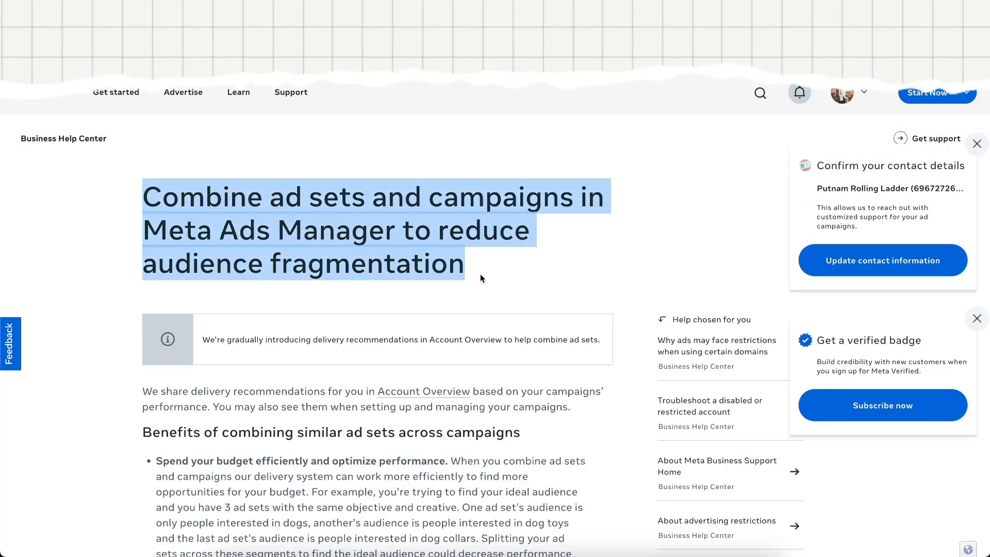
scroll(479, 273, "down", 4)
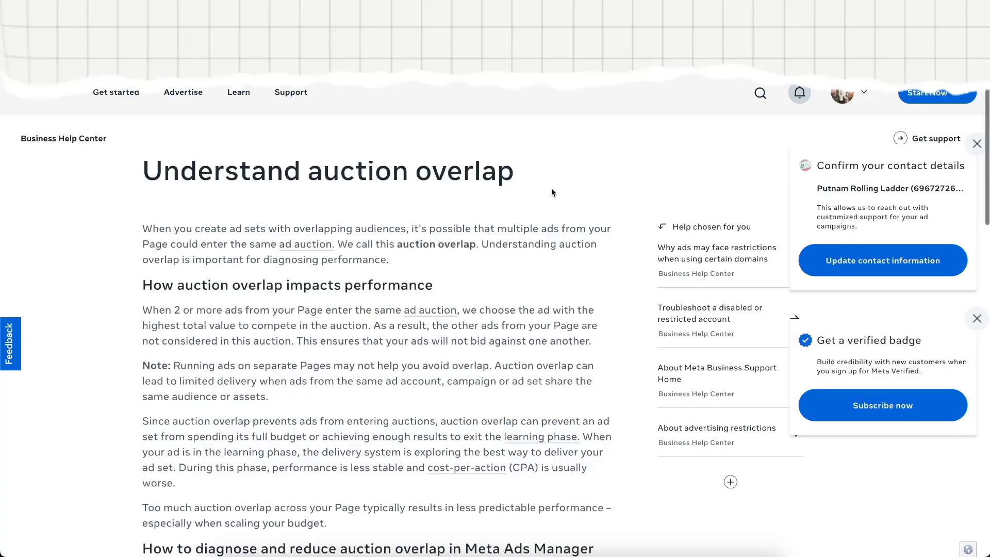
scroll(551, 189, "down", 5)
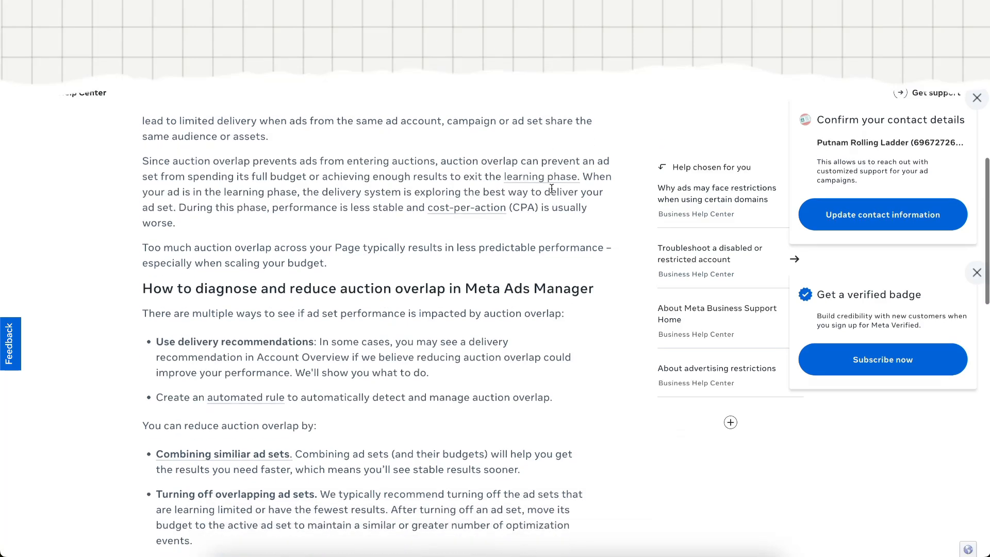
scroll(551, 188, "up", 3)
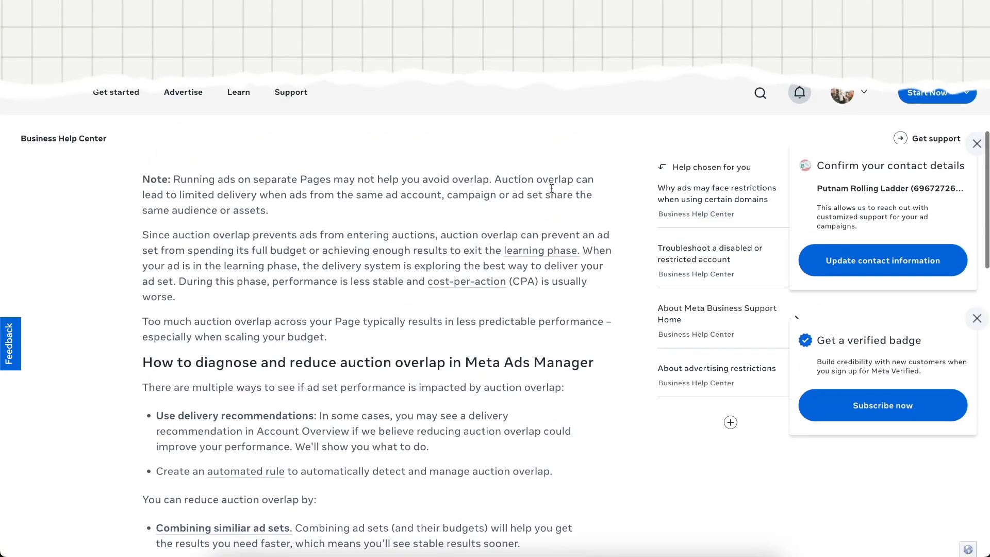
scroll(552, 189, "up", 1)
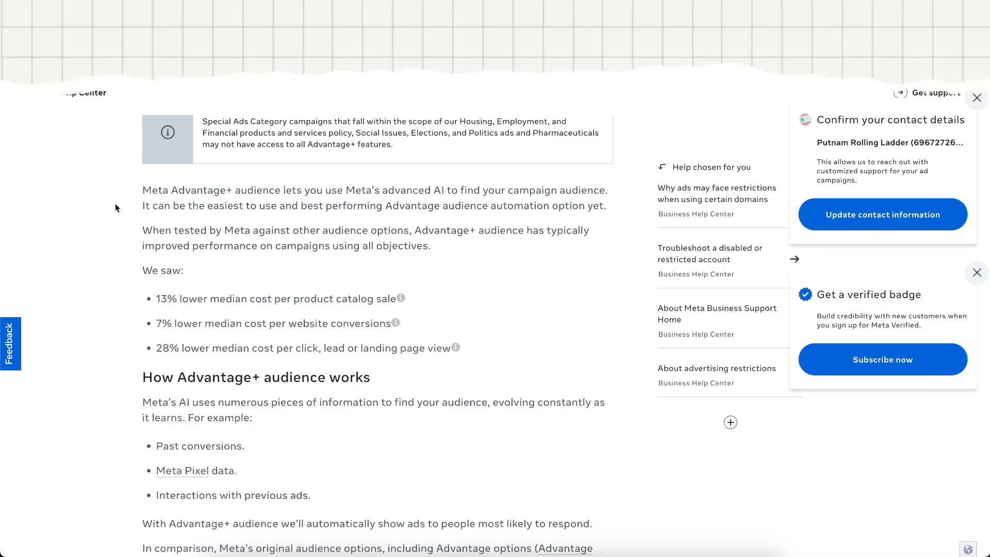
- Read the Advantage+ audience article, highlighting its introduction, the performance findings and how the audience works
left_click_drag(143, 190, 438, 252)
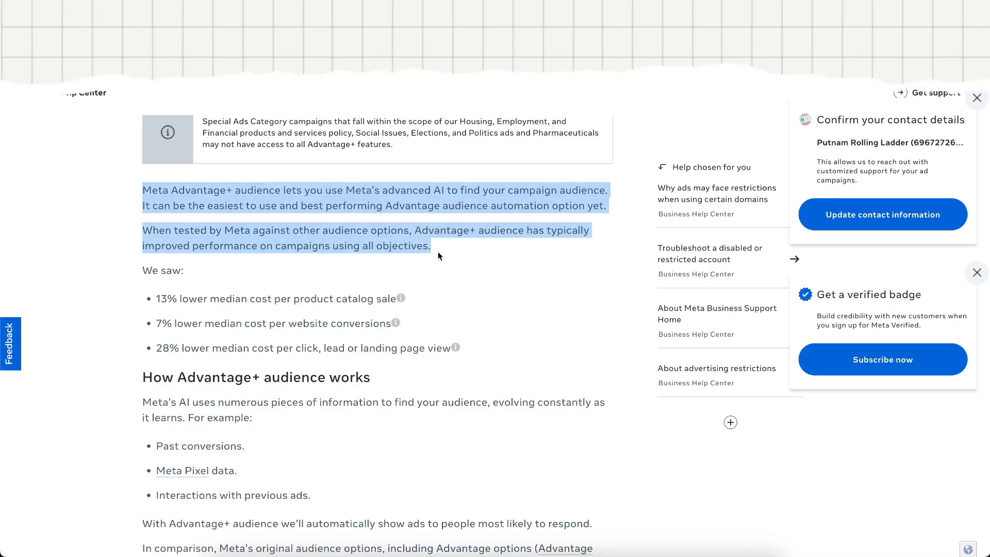
left_click(440, 250)
scroll(439, 250, "down", 3)
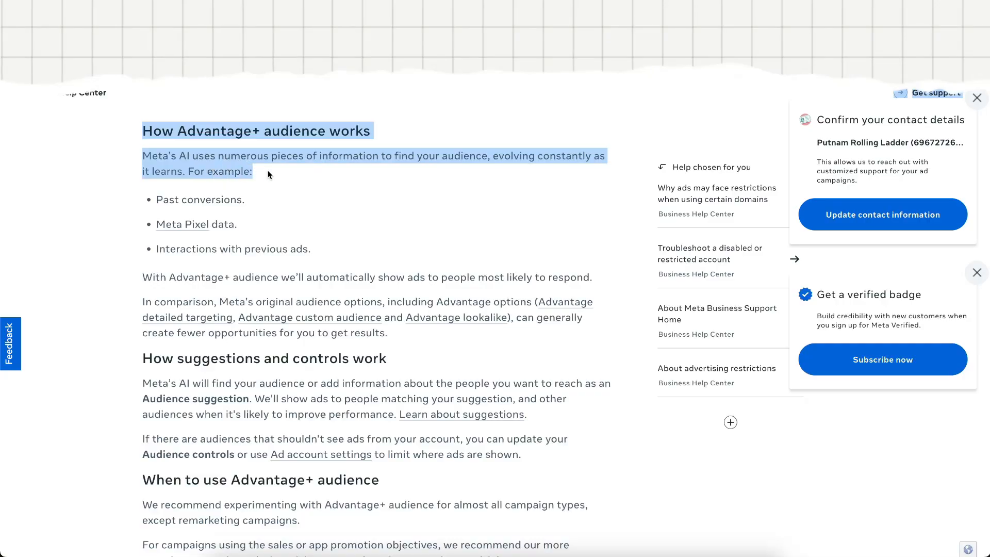
left_click(268, 174)
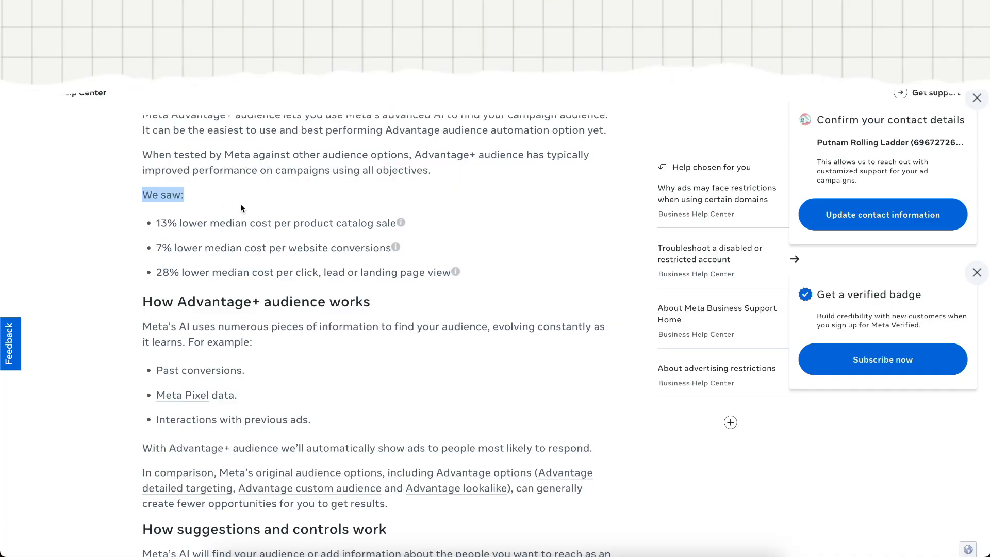
left_click_drag(422, 223, 475, 270)
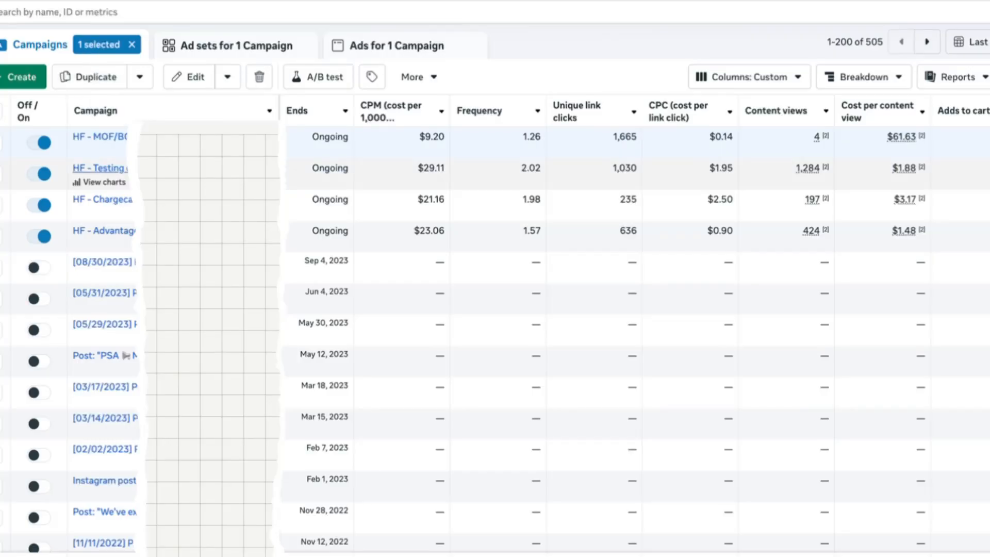
- Open the "HF - Testing" campaign in Ads Manager and look through its list of image and video test ad sets
left_click(101, 169)
scroll(102, 168, "down", 9)
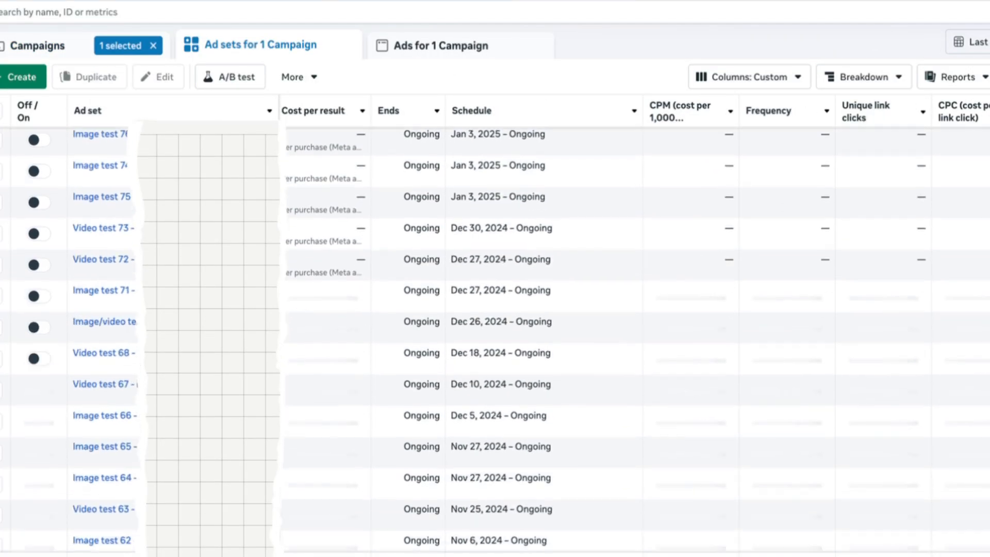
scroll(495, 340, "down", 20)
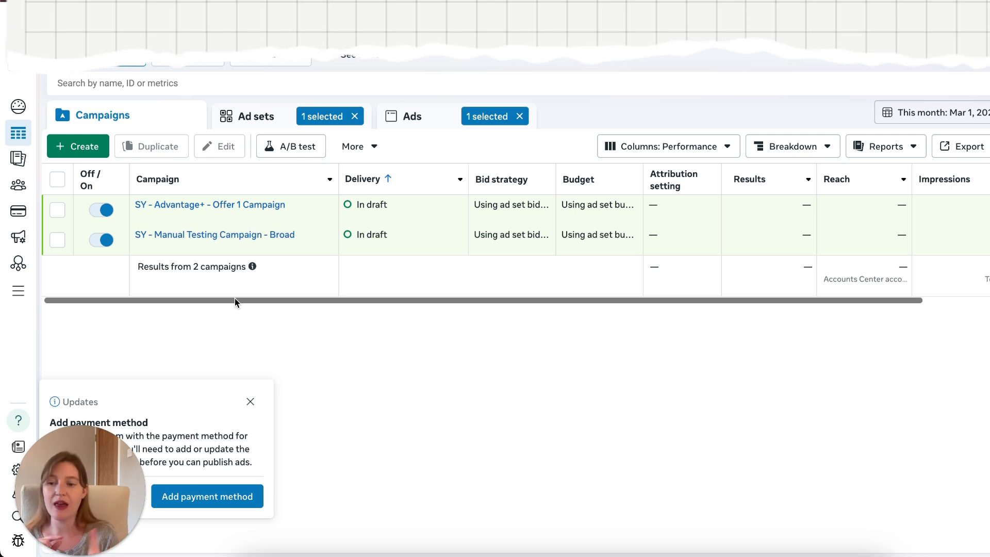
- Dismiss the payment method notice and create a campaign with the Sales objective and the Manual sales campaign setup
left_click(250, 401)
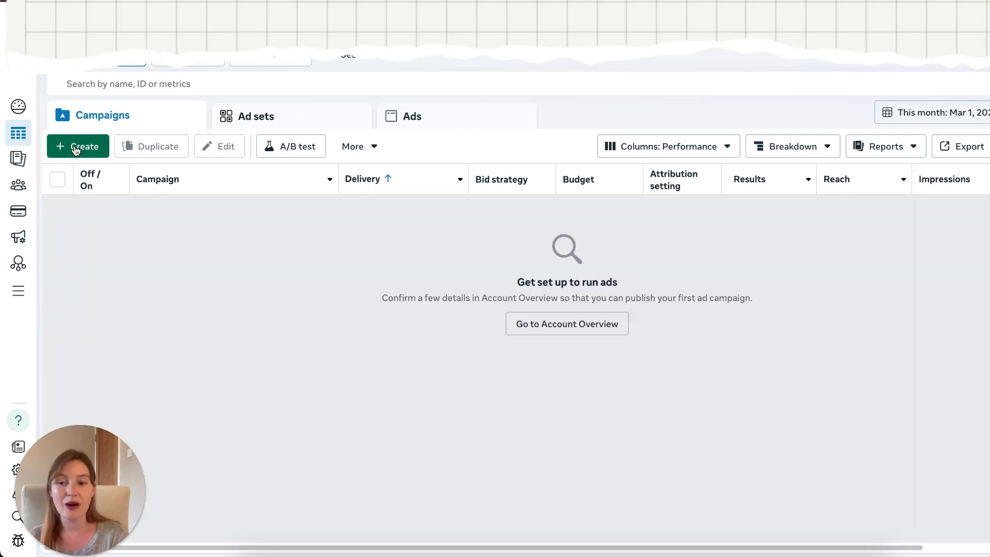
left_click(75, 148)
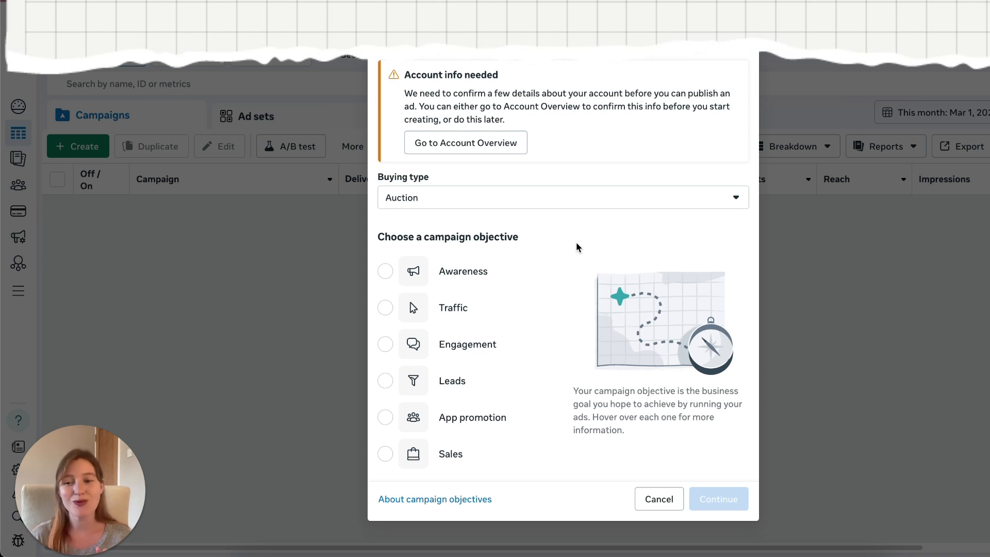
mouse_move(491, 380)
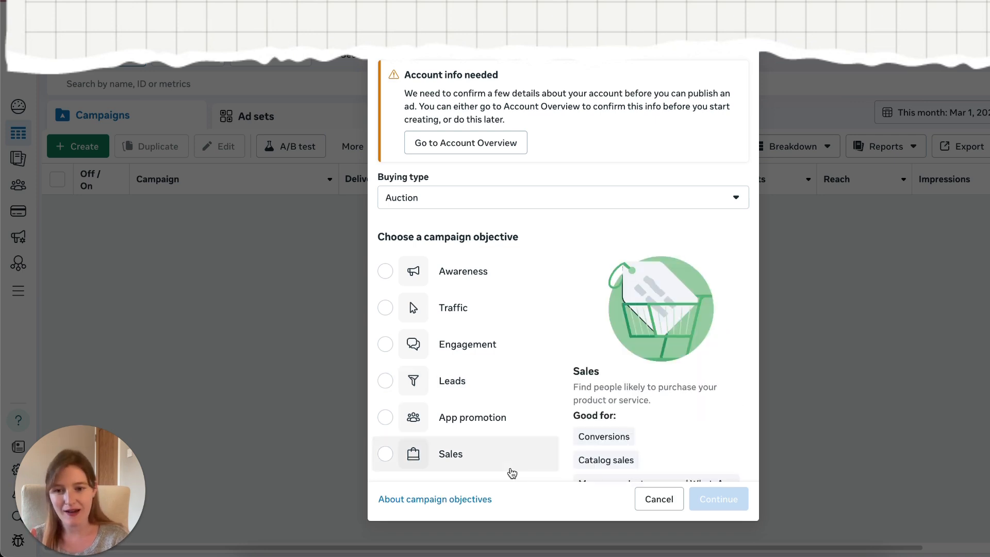
left_click(418, 465)
left_click(718, 498)
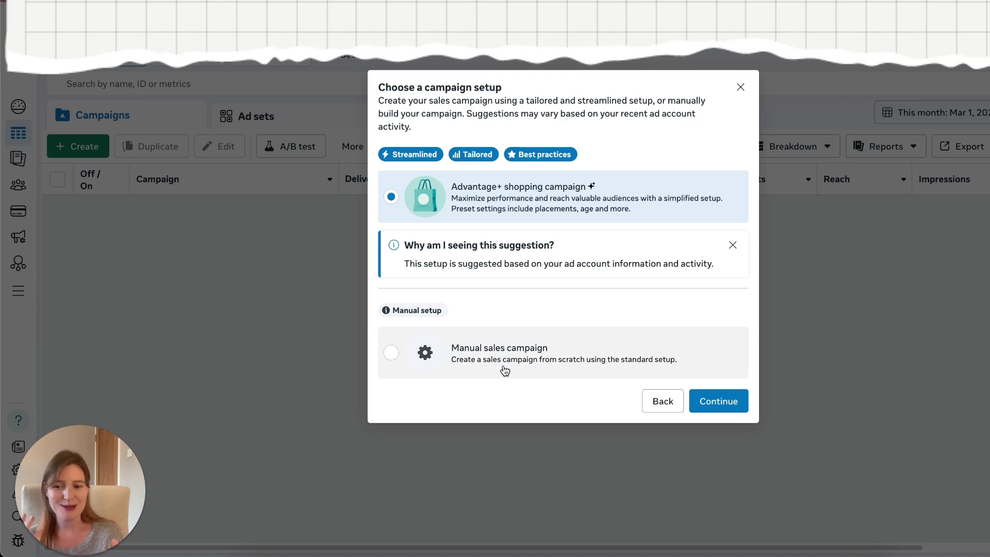
left_click(390, 358)
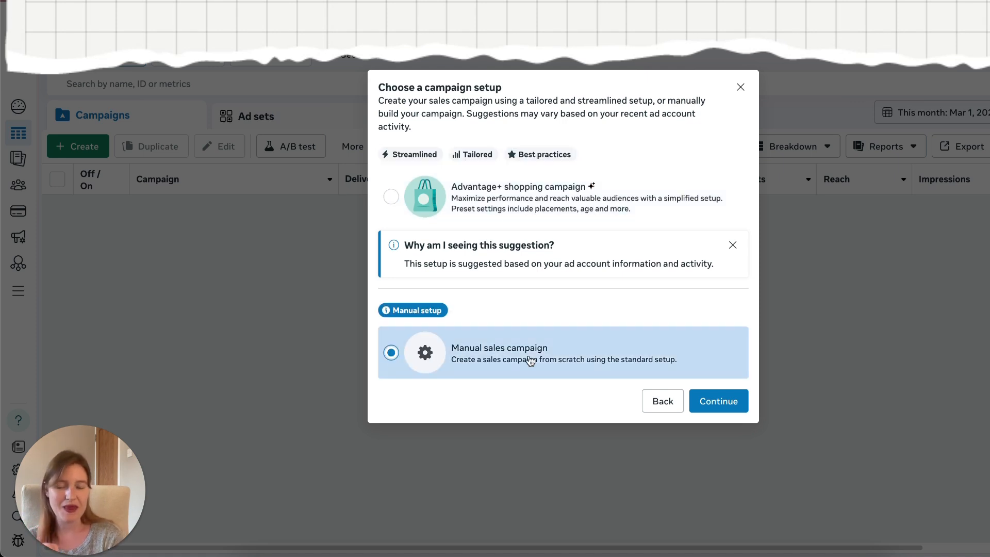
left_click(721, 401)
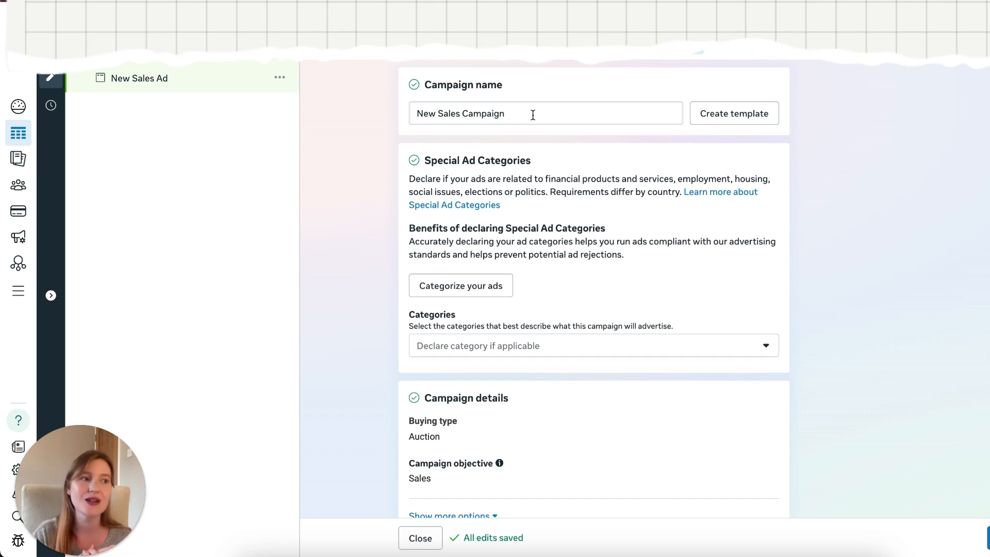
- Name the campaign "SY - Manual Testing Campaign - Broad"
triple_click(533, 114)
key("BackSpace")
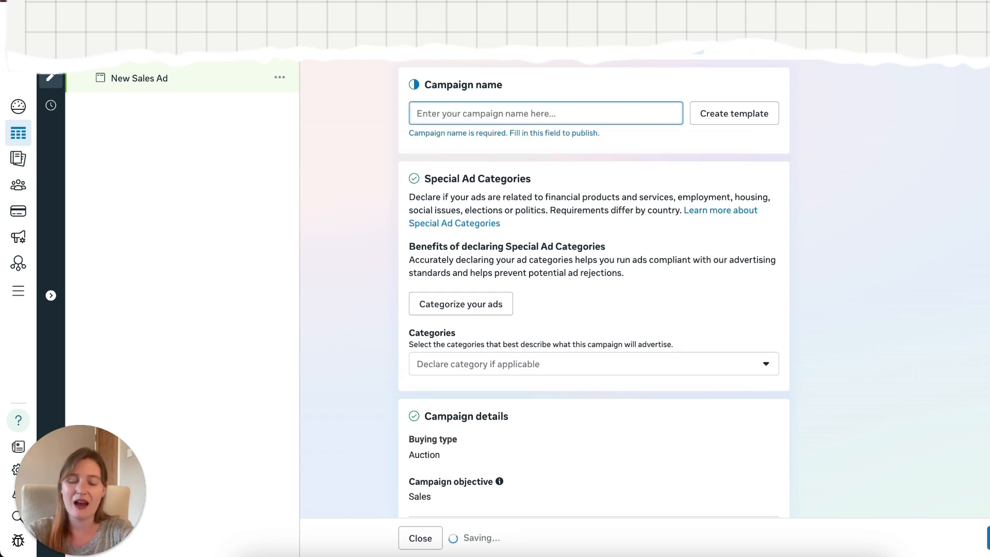
type("SY")
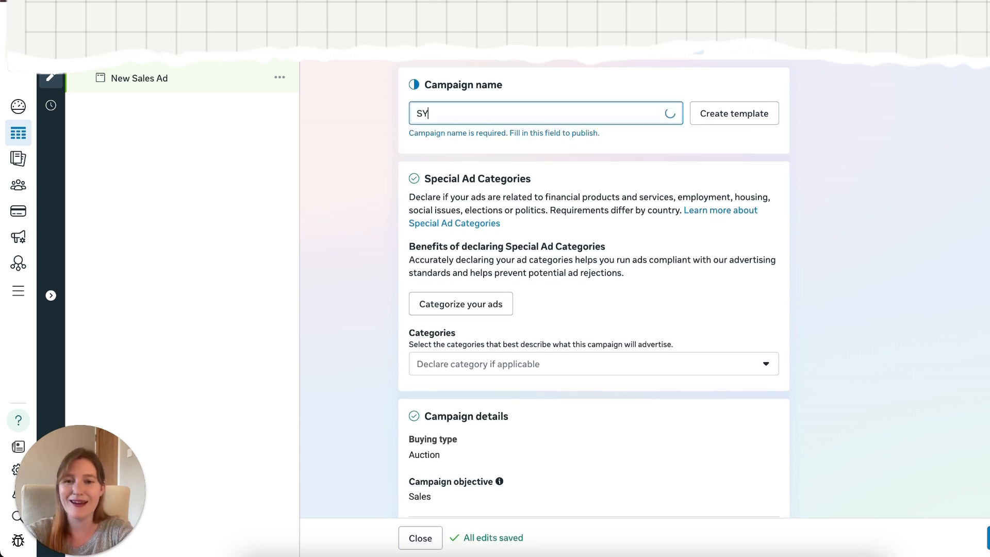
type(" -")
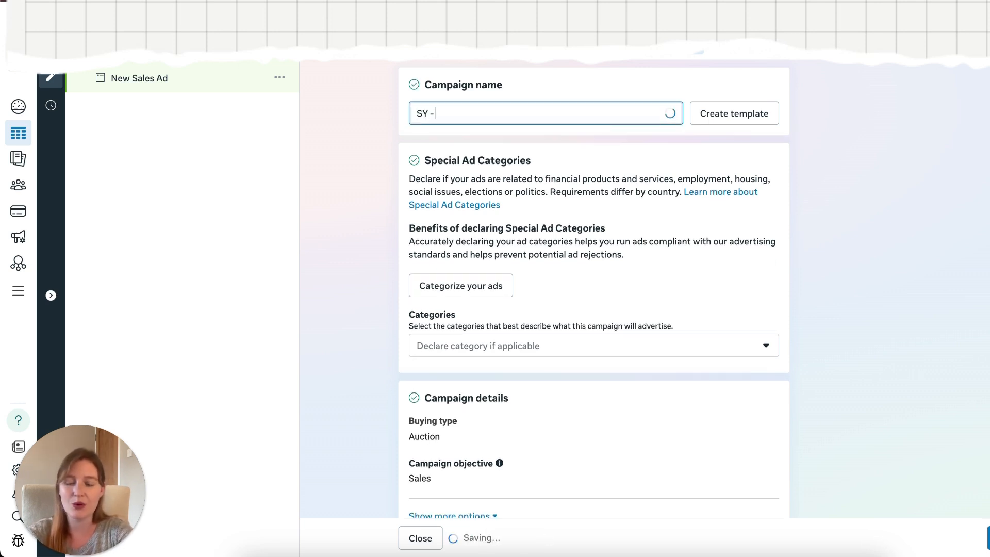
type(" Testing")
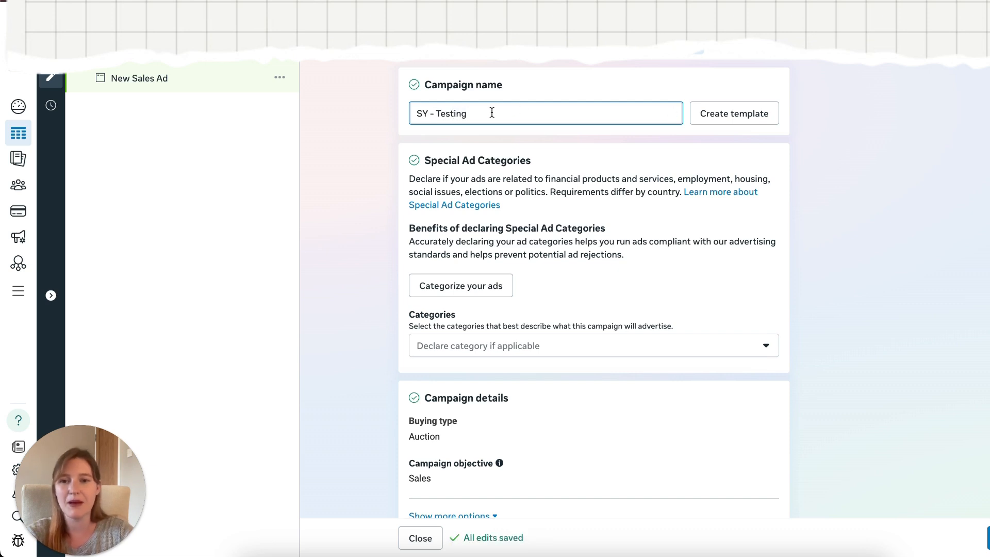
left_click(435, 113)
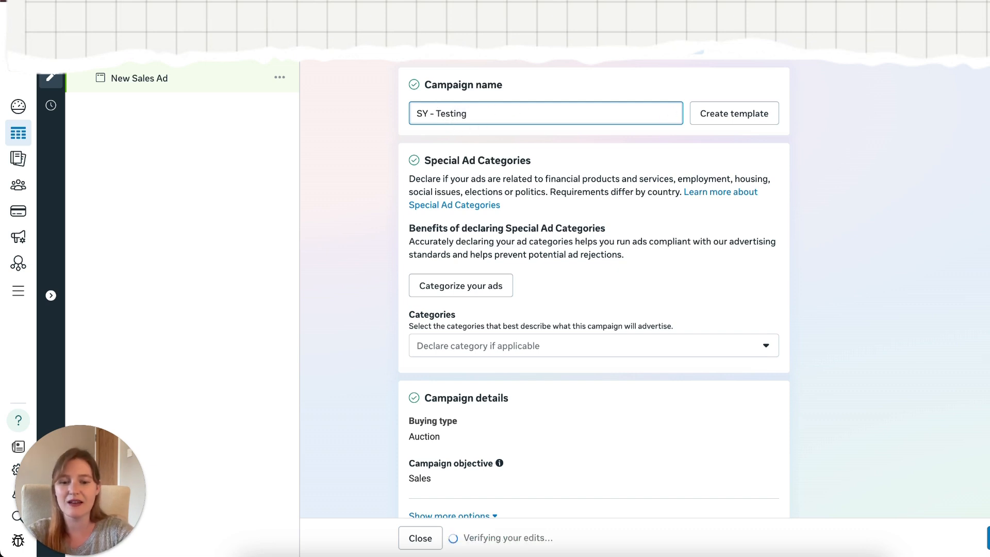
type("Manual")
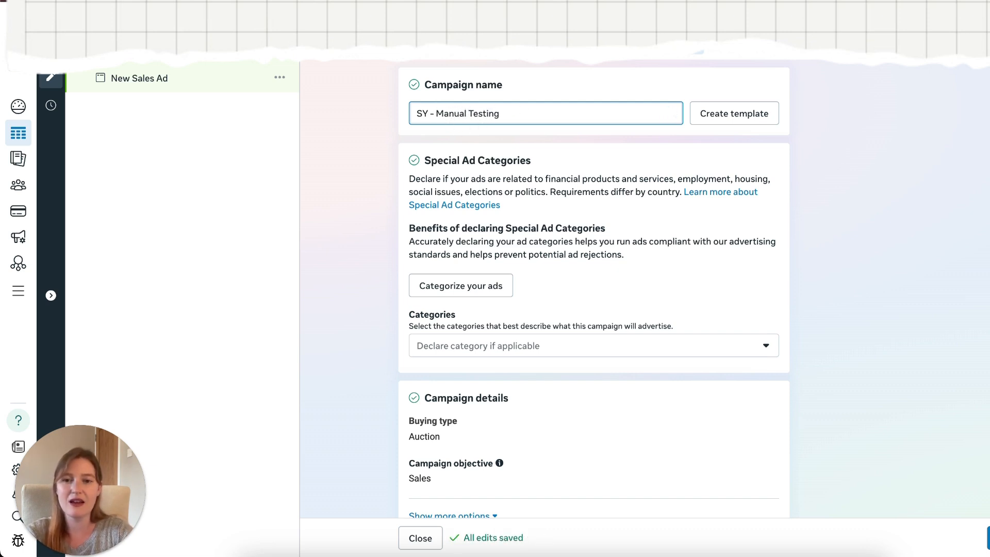
left_click(507, 114)
type("C")
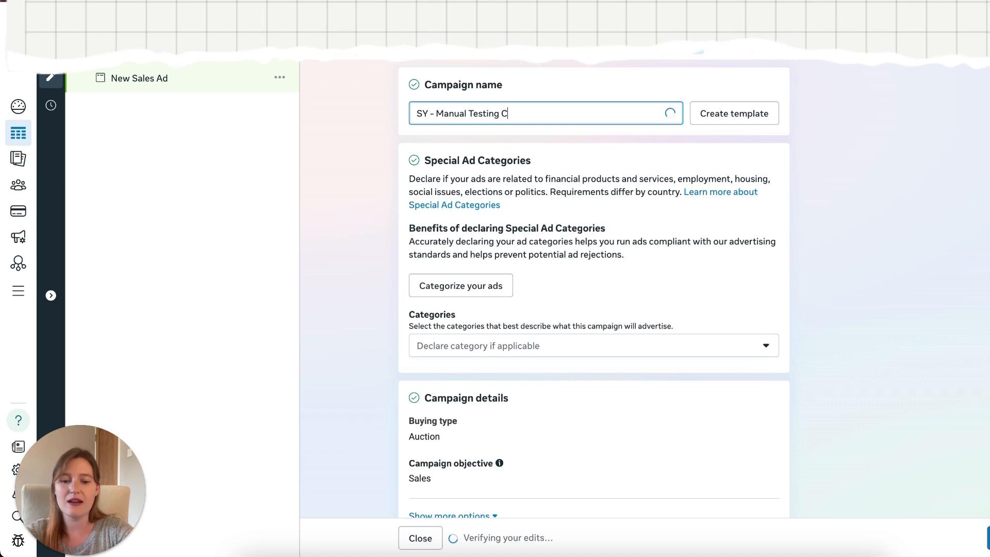
type("ampaign")
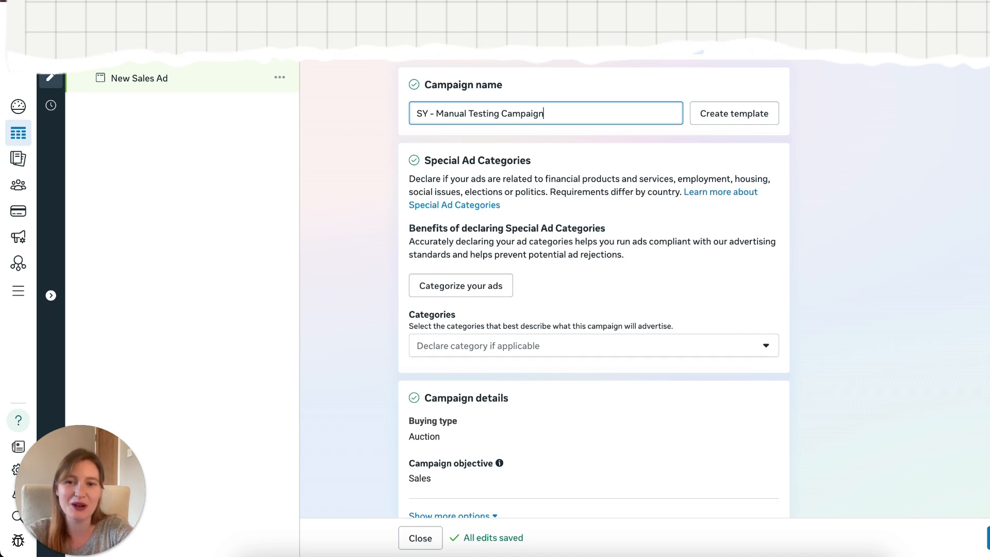
type("-")
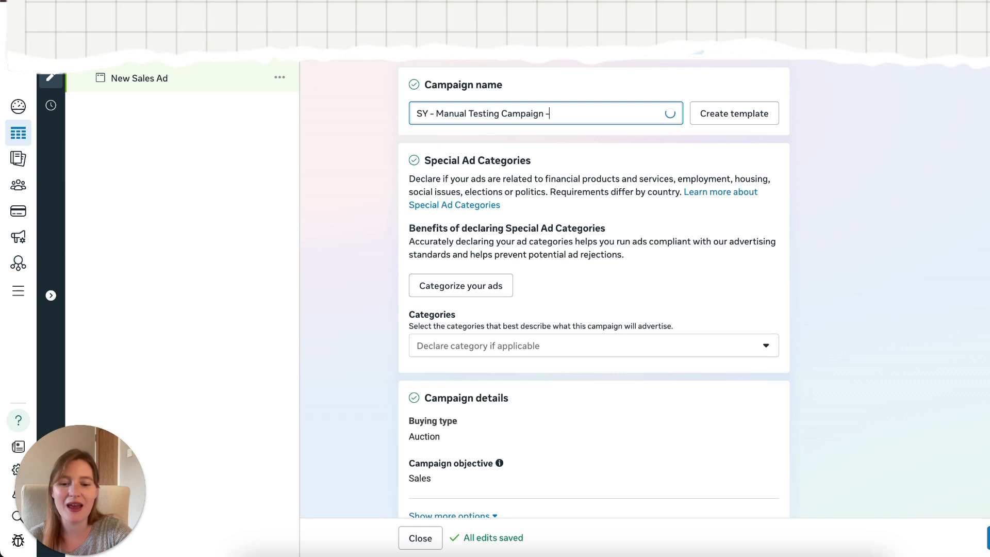
type(" Broad")
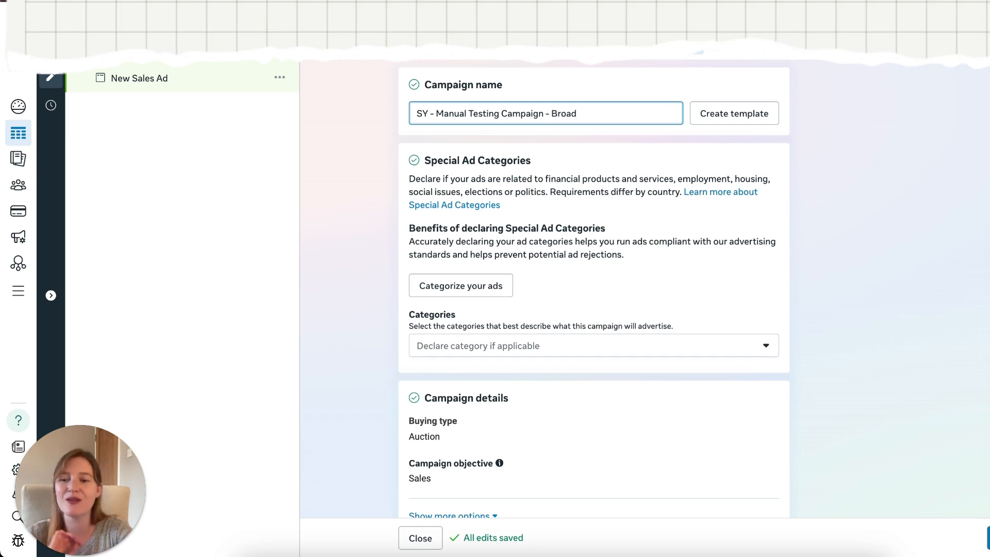
- Examine the campaign's special ad categories, buying type, objective, spending limit and Advantage+ catalog ads settings
scroll(616, 245, "down", 1)
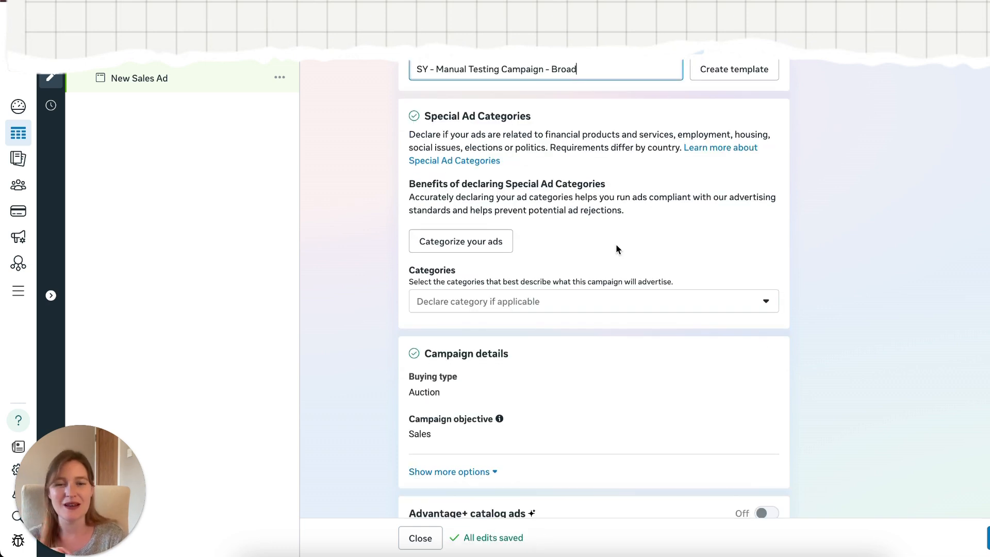
scroll(617, 249, "down", 1)
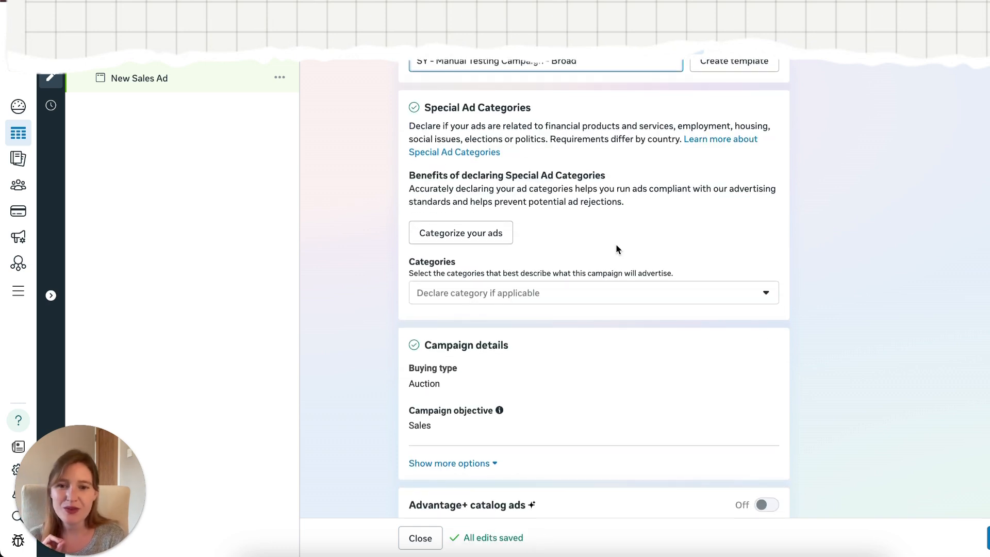
scroll(617, 249, "down", 1)
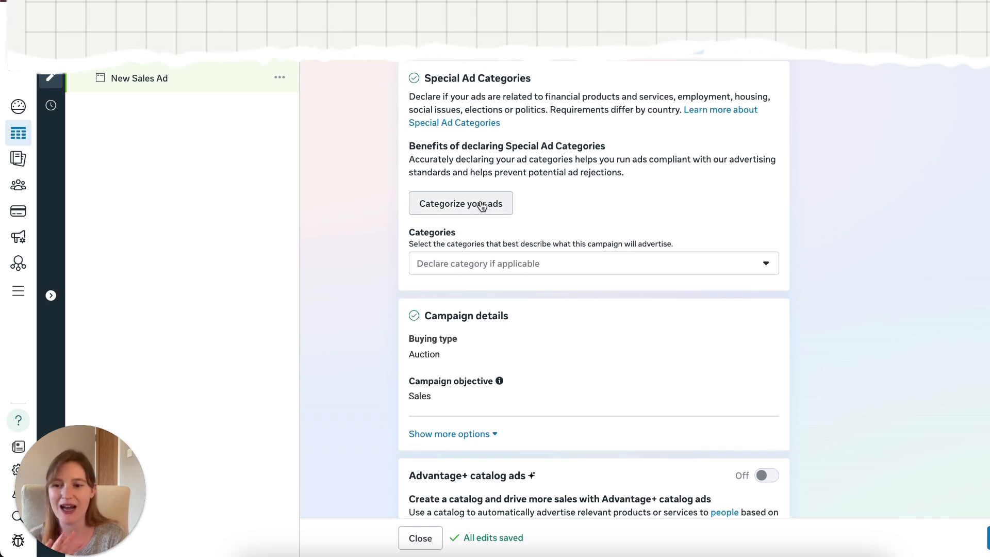
scroll(604, 253, "down", 2)
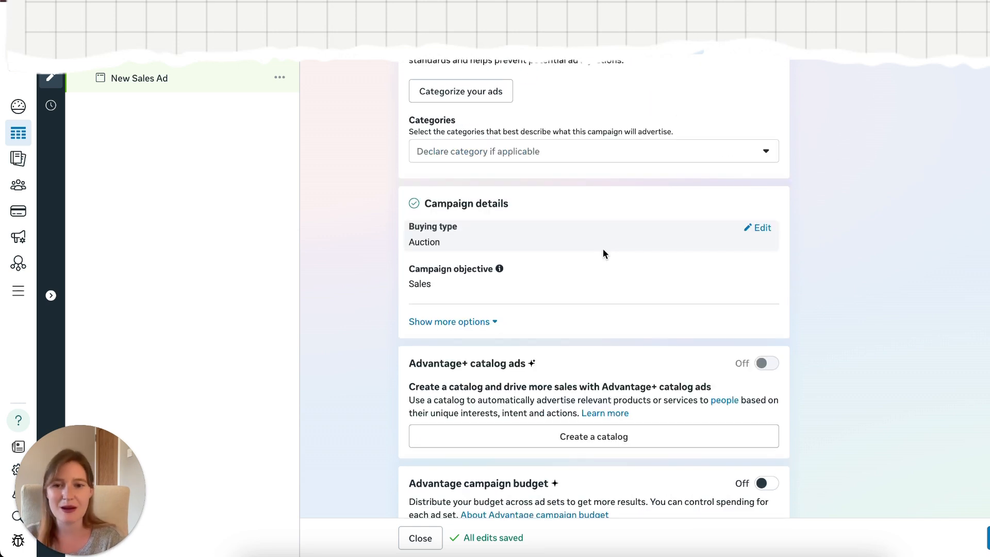
left_click(762, 228)
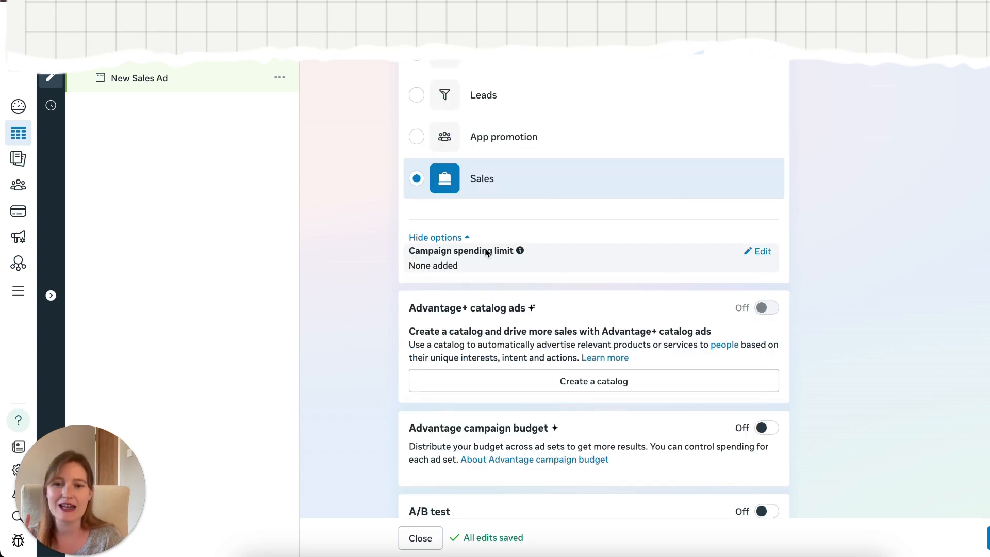
scroll(487, 251, "down", 1)
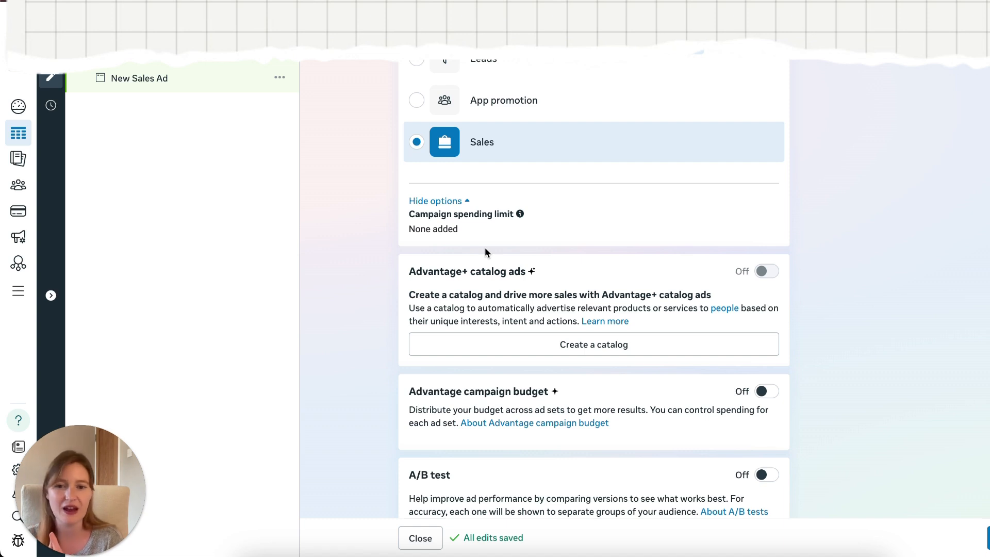
scroll(515, 315, "down", 2)
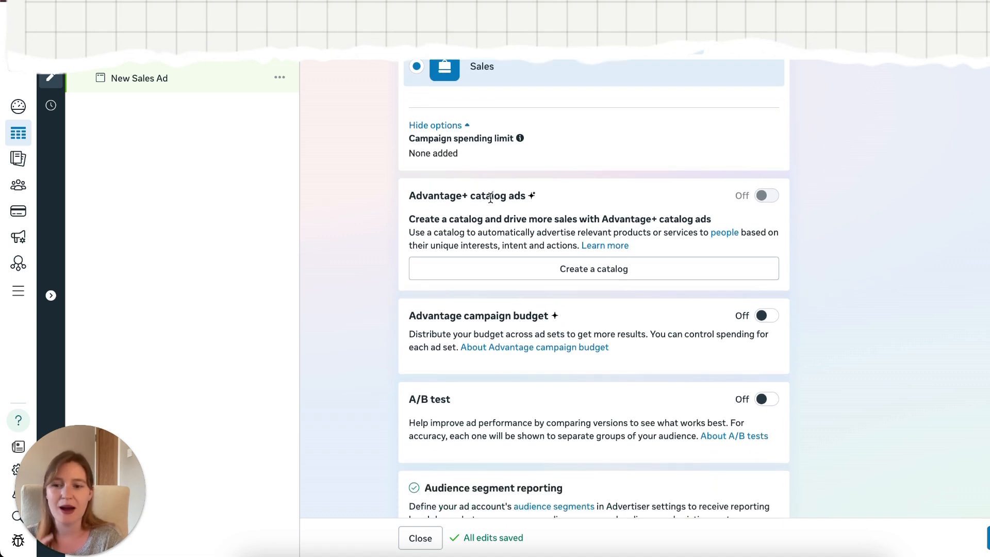
mouse_move(770, 195)
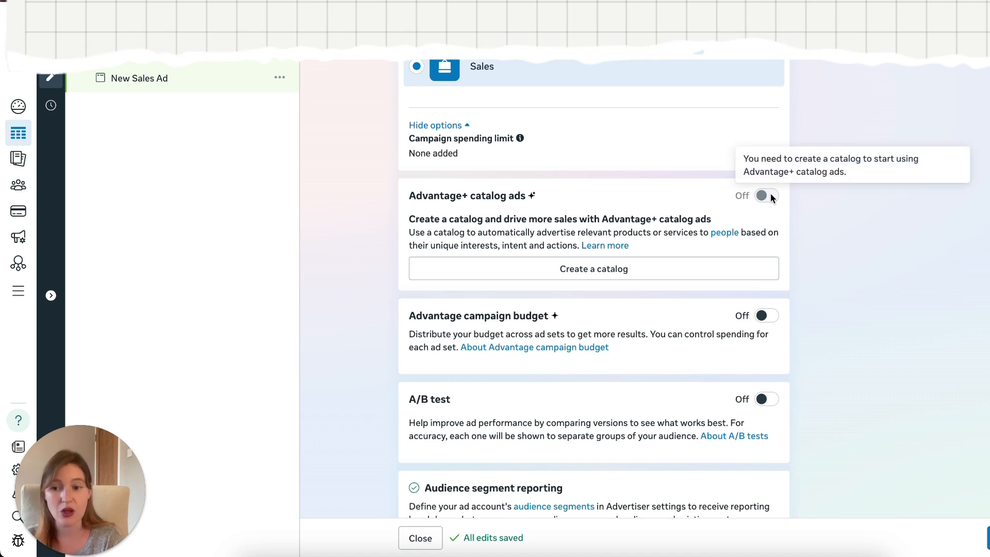
- Leave the campaign budget and A/B test options off, continue to the ad set, and name it "SY - Broad - Video test"
scroll(516, 230, "down", 2)
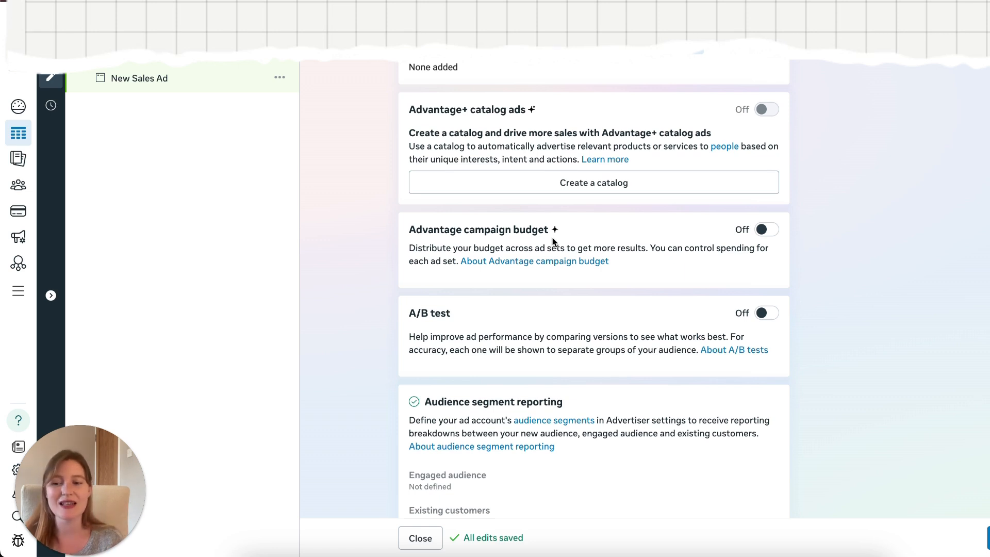
scroll(572, 248, "down", 1)
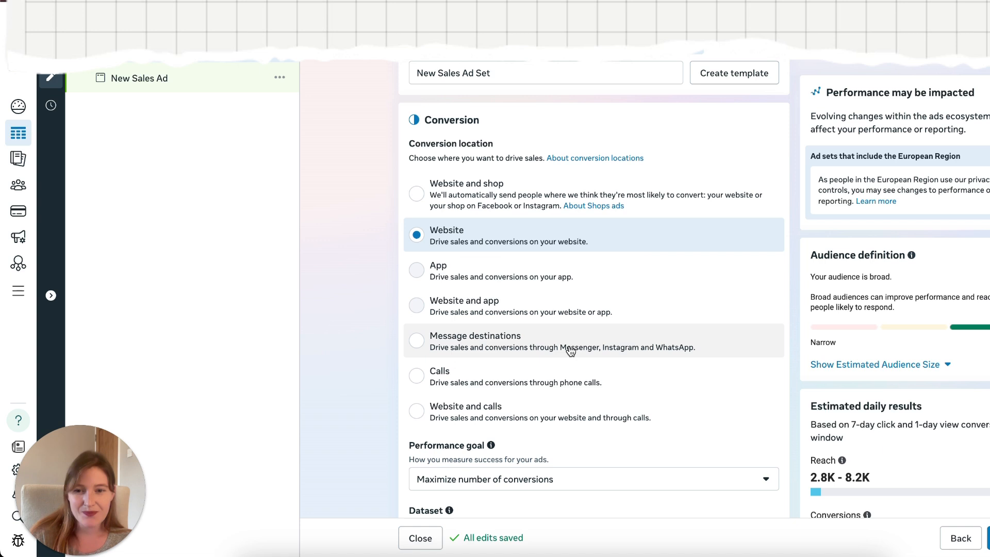
scroll(519, 104, "up", 1)
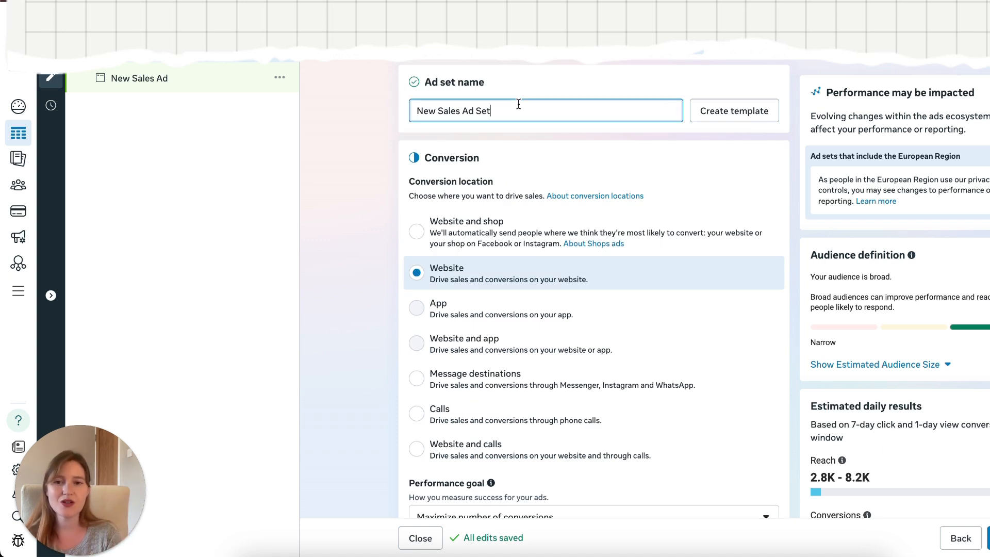
left_click_drag(519, 104, 374, 105)
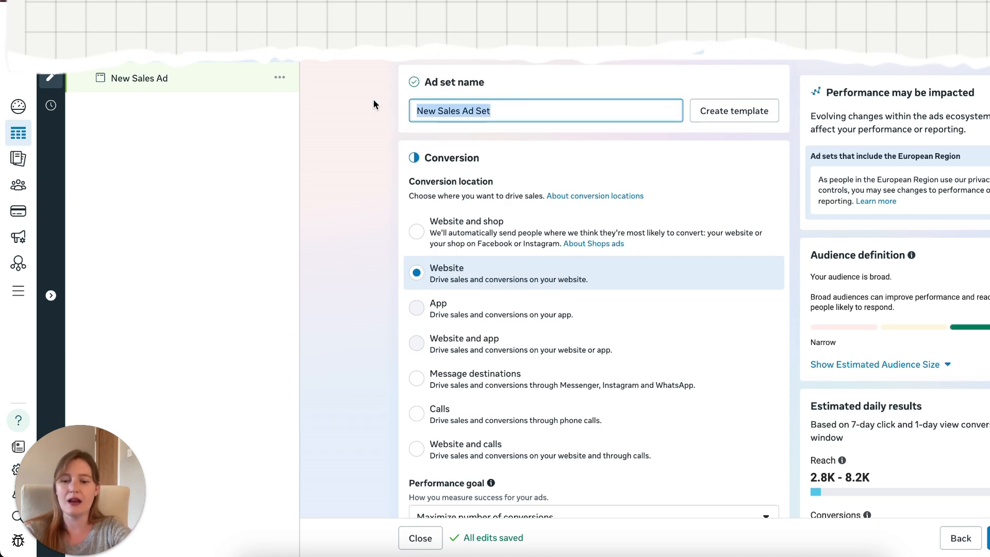
type("SY - Bro")
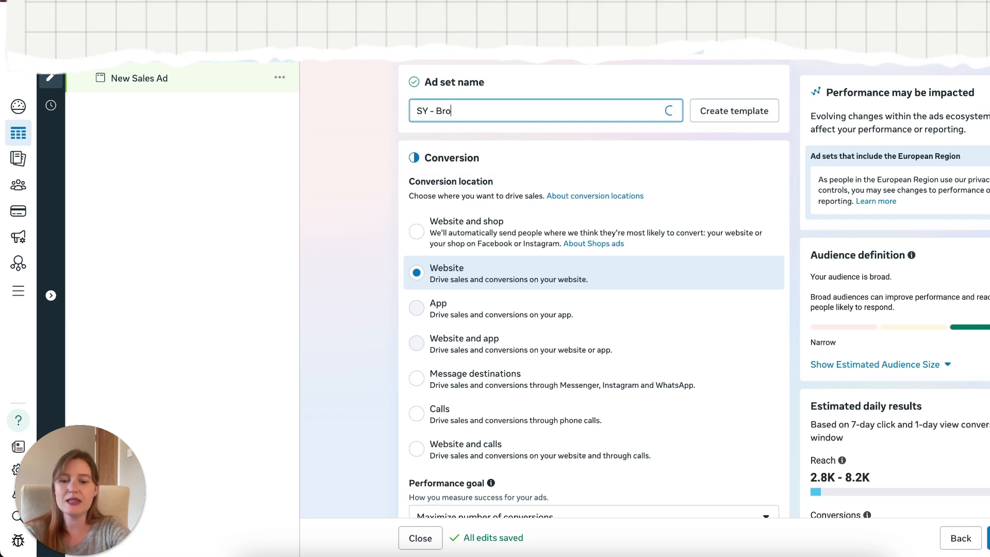
type("ad - Video test")
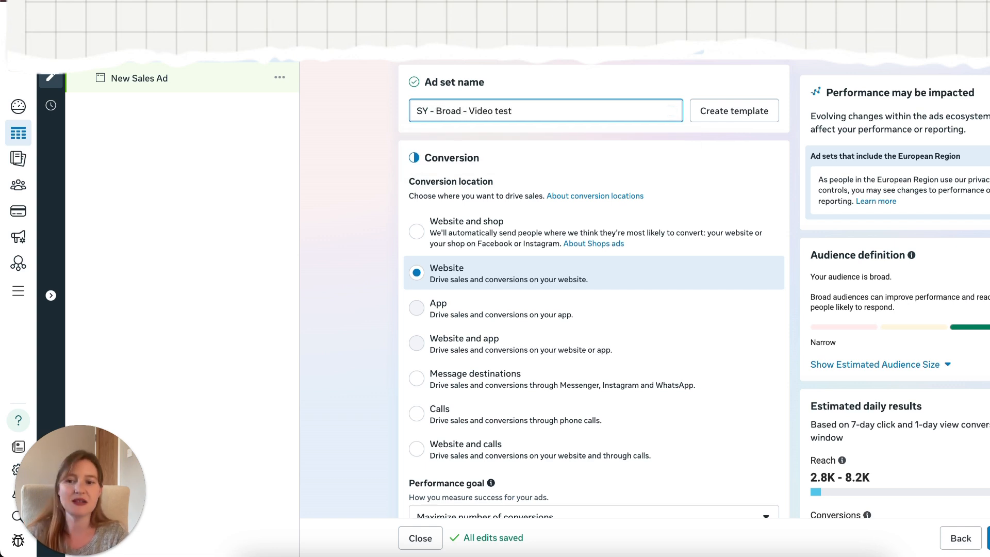
- Set the ad set's conversion location to Website and shop, keeping the performance goal at Maximize number of conversions
scroll(422, 211, "down", 1)
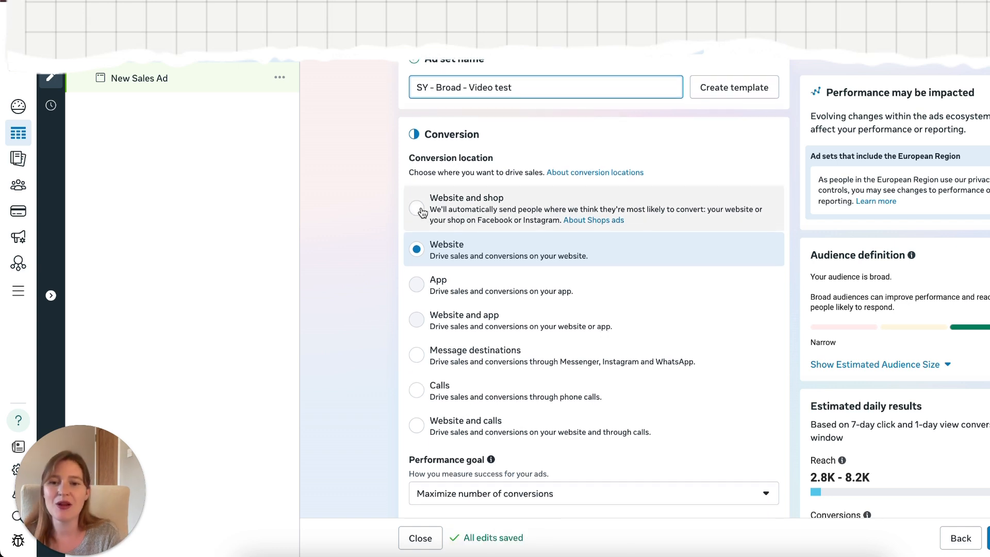
left_click(417, 209)
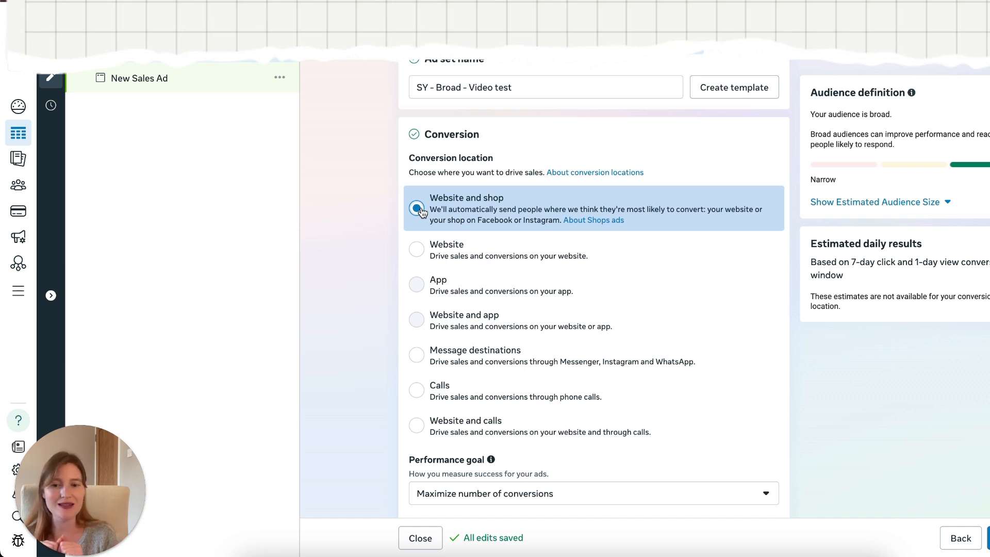
scroll(419, 210, "down", 4)
scroll(420, 211, "up", 1)
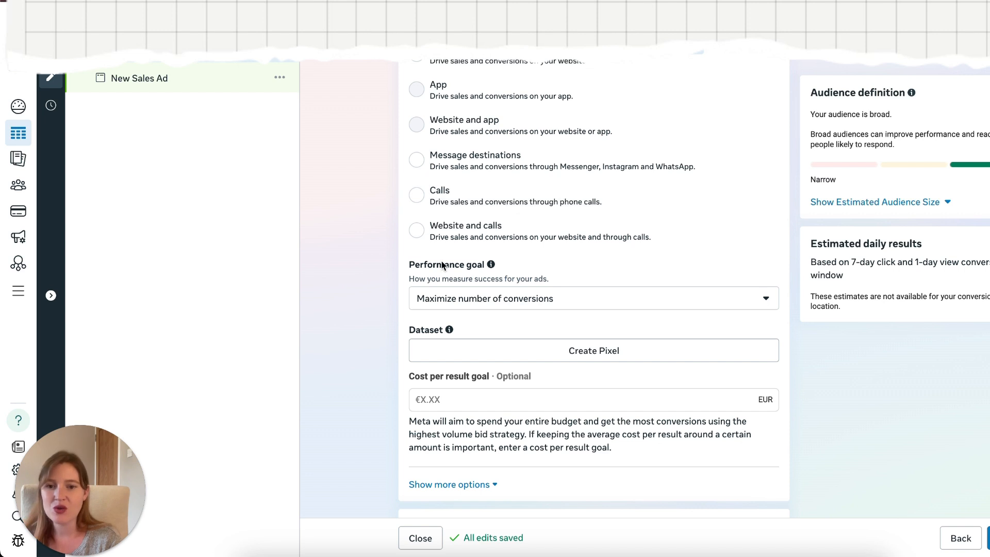
left_click(468, 305)
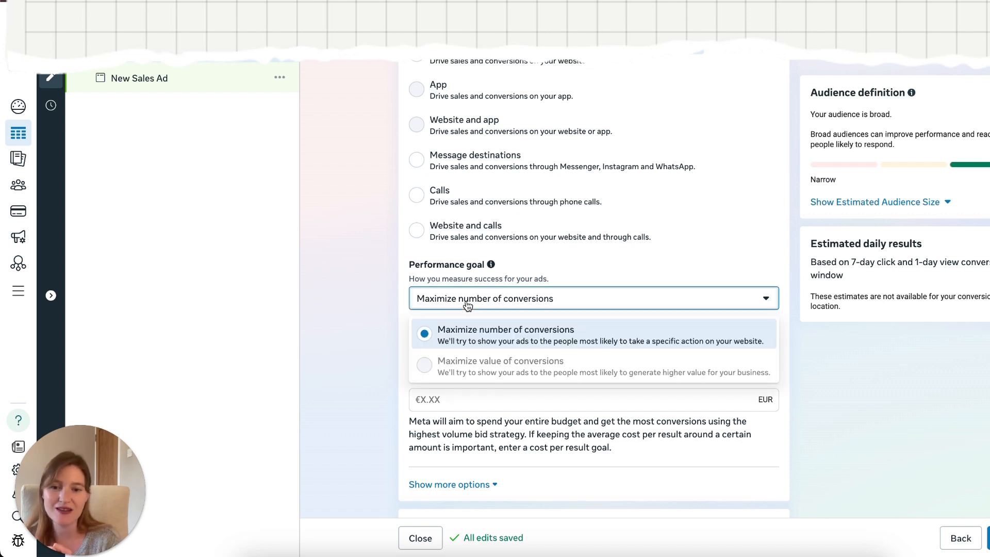
mouse_move(479, 367)
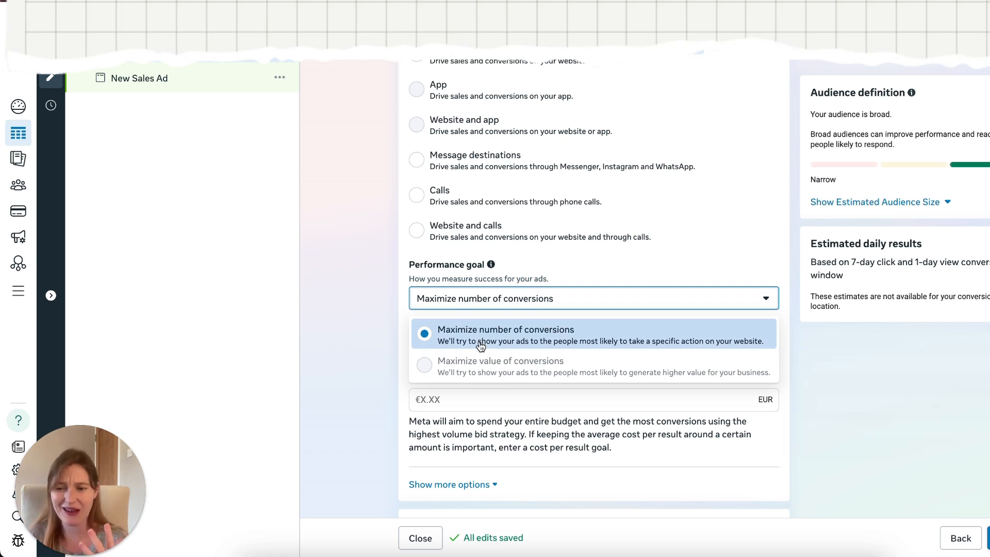
left_click(480, 343)
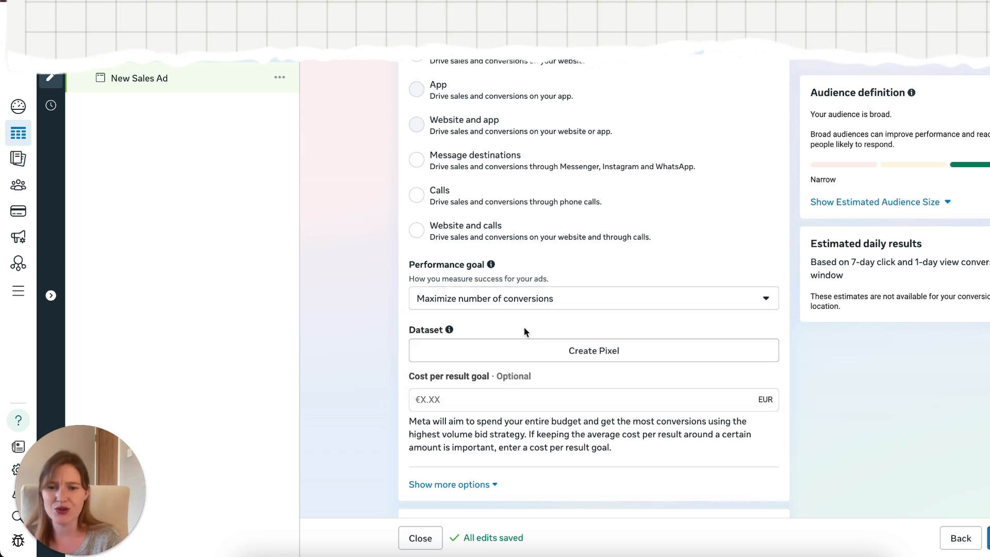
- Expand the additional conversion options and examine the attribution setting's click-through window choices
scroll(524, 328, "down", 3)
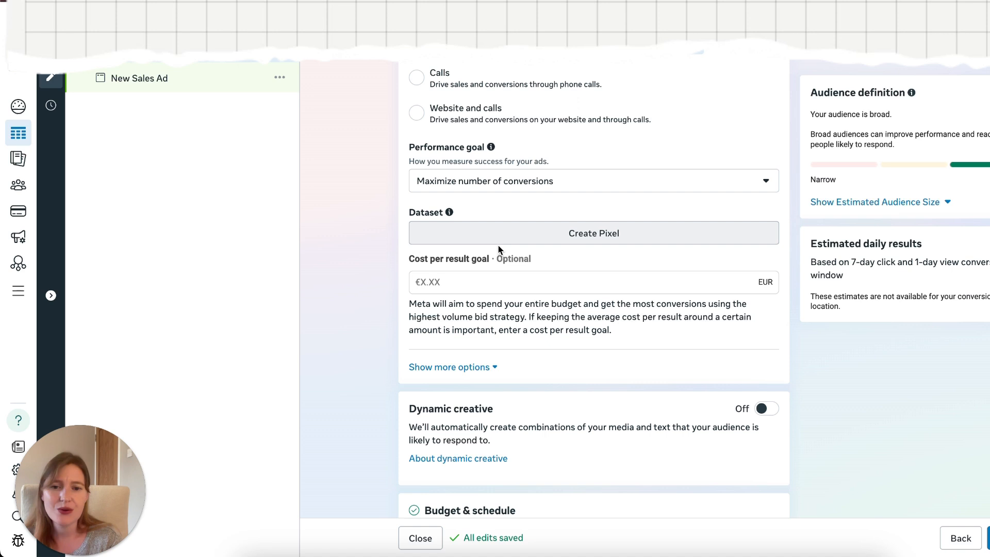
scroll(499, 240, "down", 1)
left_click(499, 240)
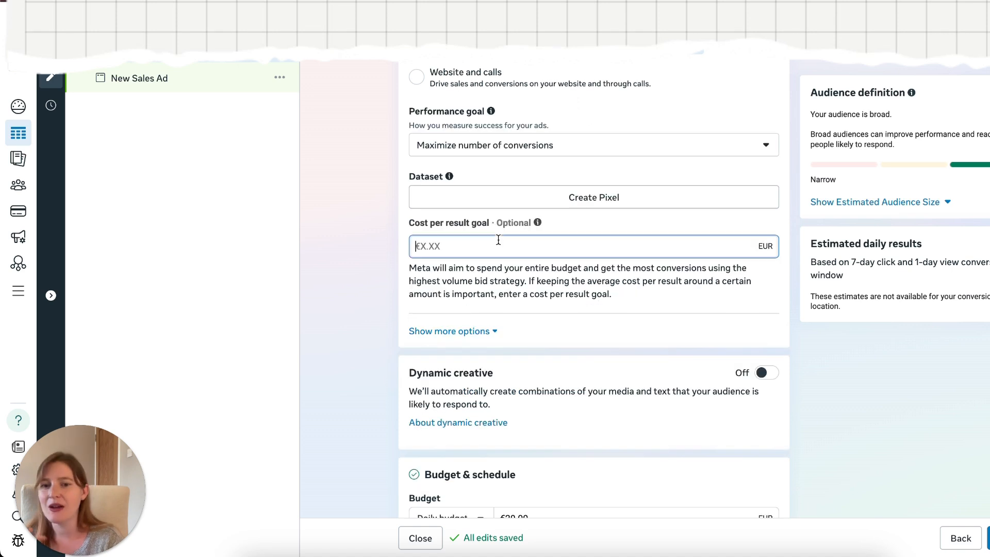
left_click(459, 331)
scroll(527, 358, "down", 6)
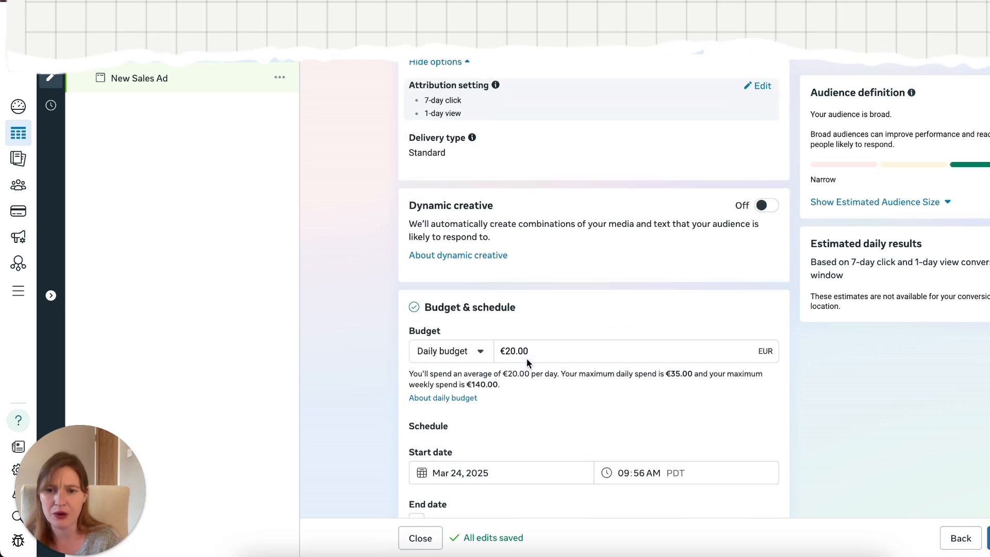
scroll(528, 288, "up", 2)
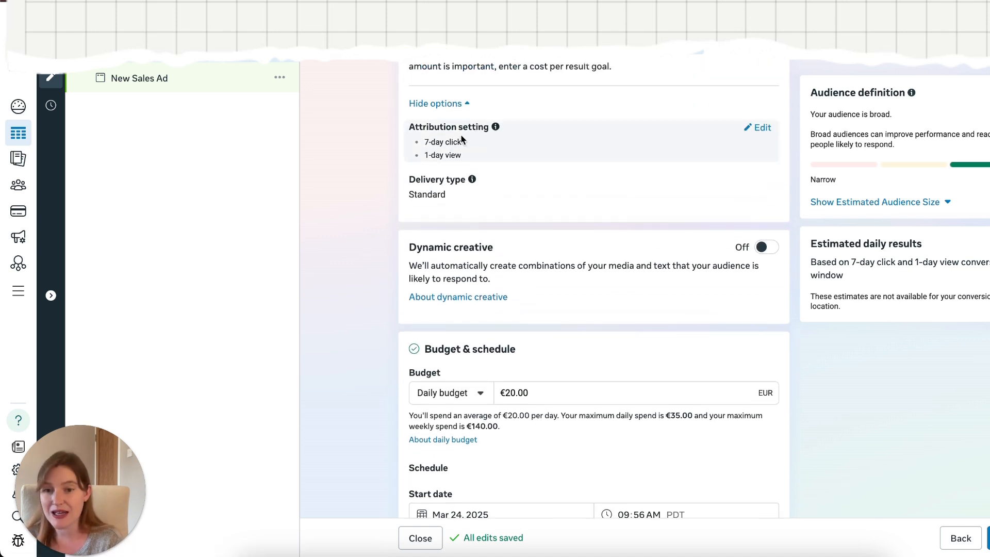
left_click(429, 162)
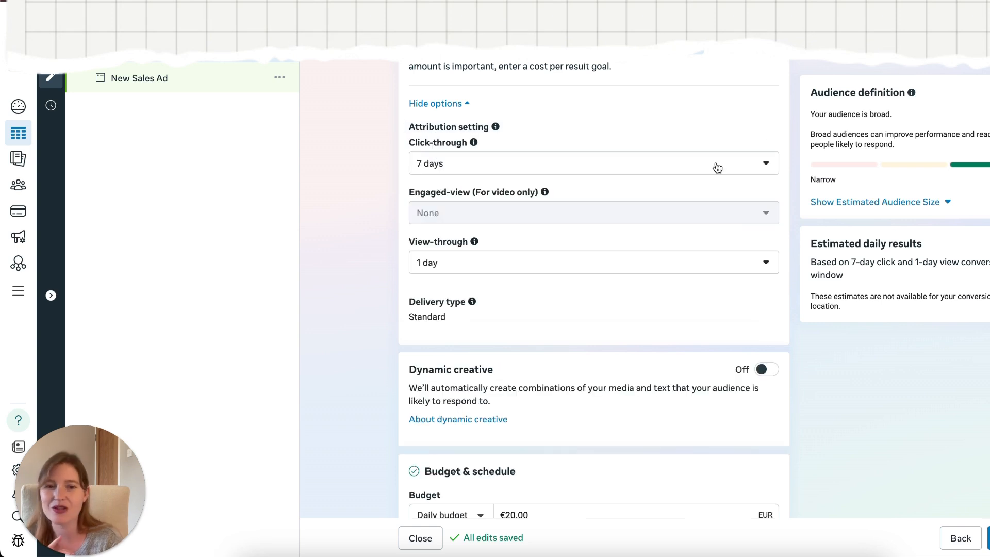
left_click(678, 165)
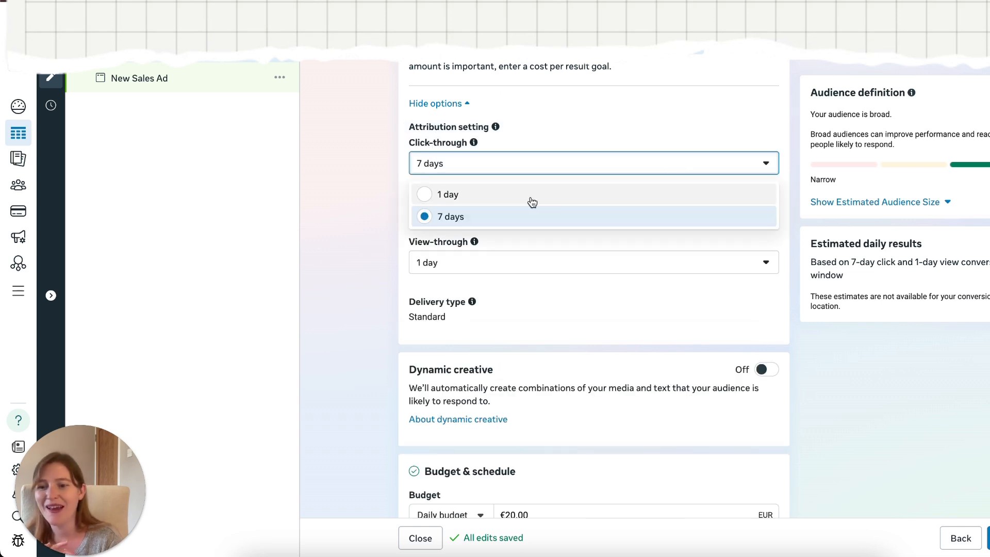
left_click(656, 160)
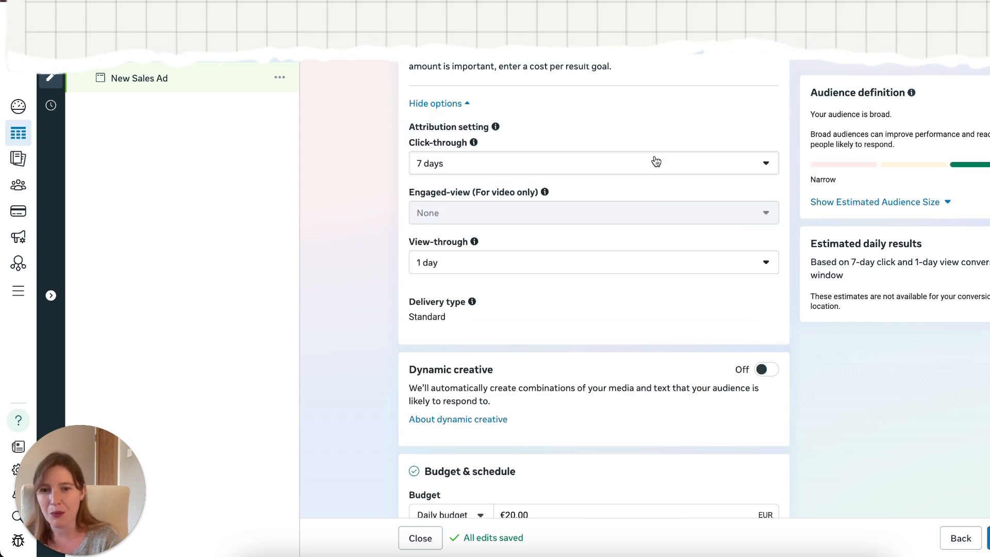
- Set the ad set's daily budget to €70
scroll(578, 170, "down", 3)
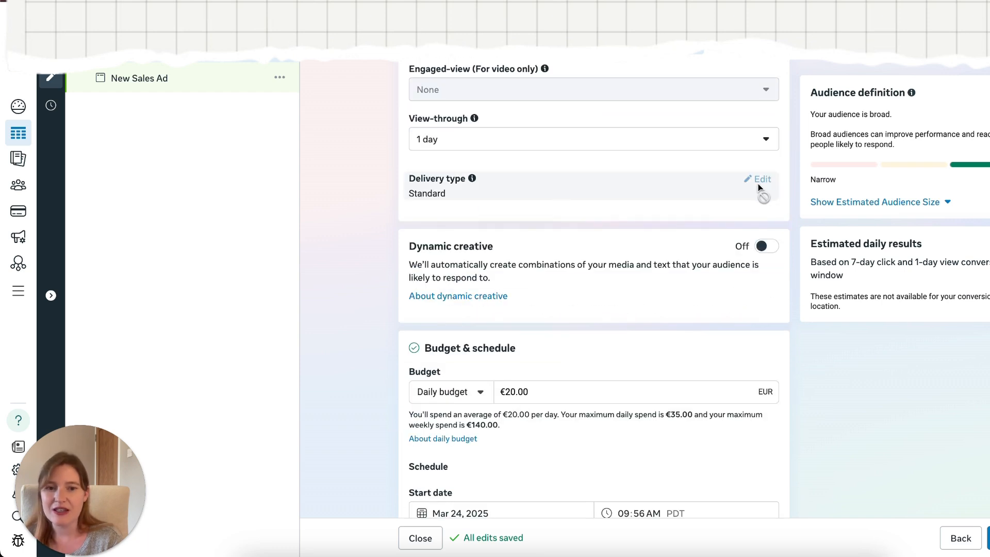
scroll(671, 241, "down", 1)
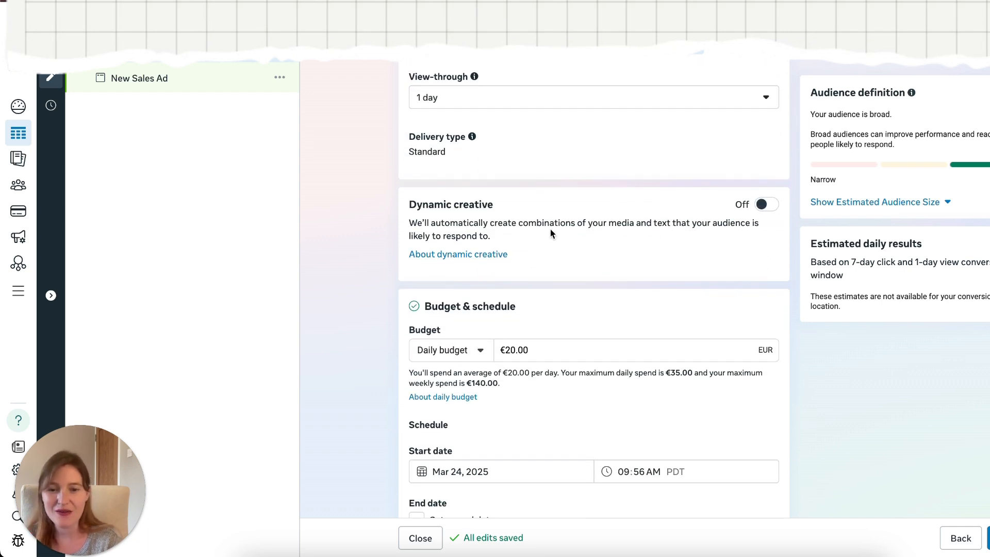
type("70")
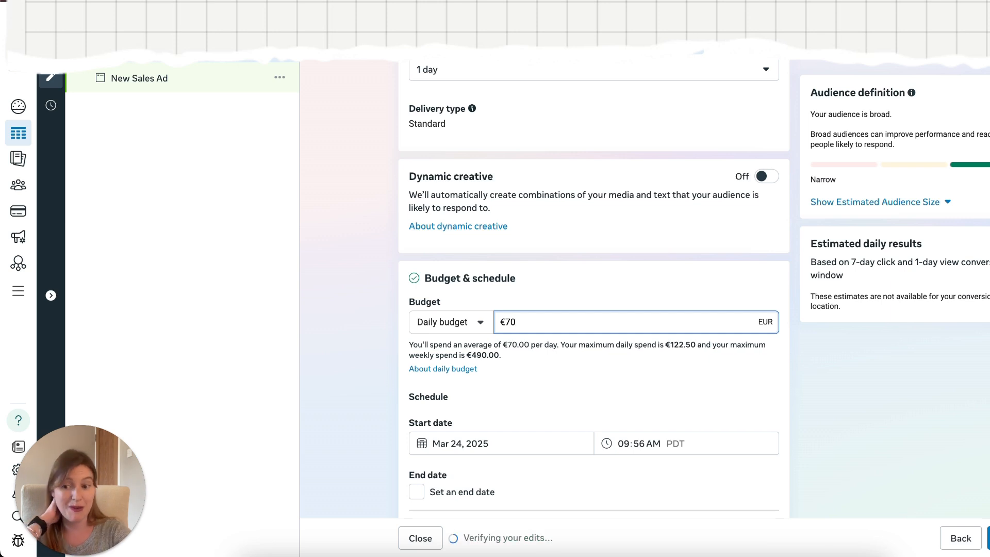
- Switch the ad set to original audience options and review its custom audience, location, age, gender and detailed targeting fields
scroll(677, 329, "down", 4)
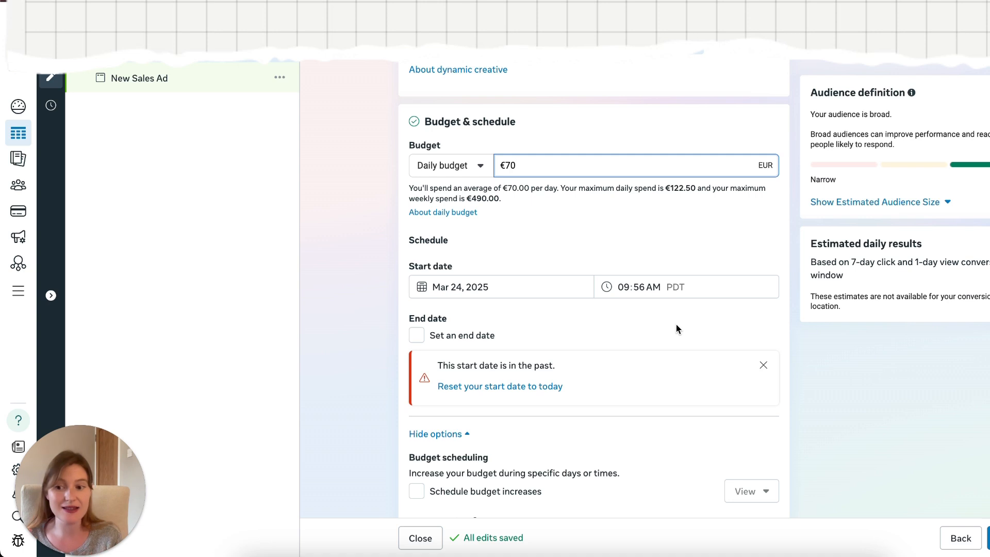
scroll(674, 330, "down", 5)
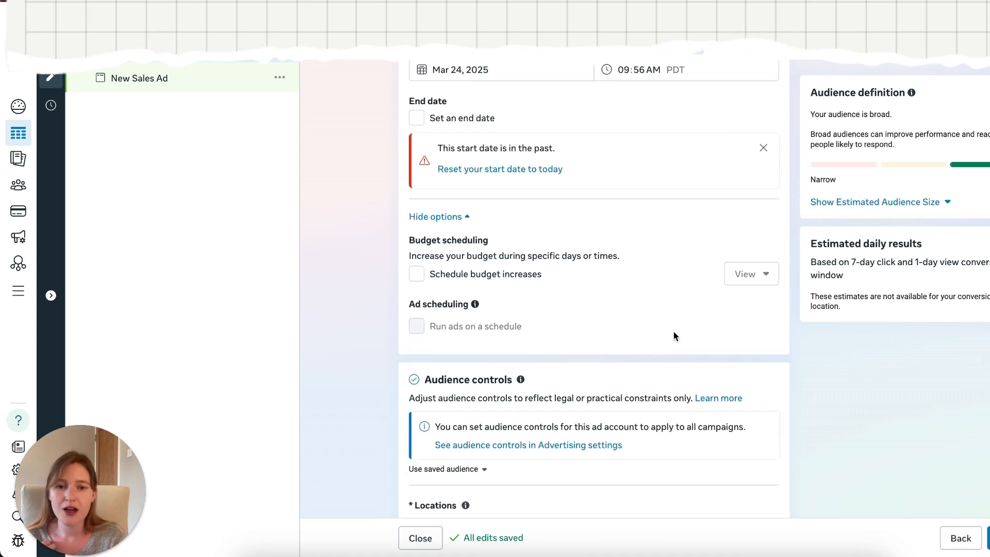
scroll(676, 285, "down", 3)
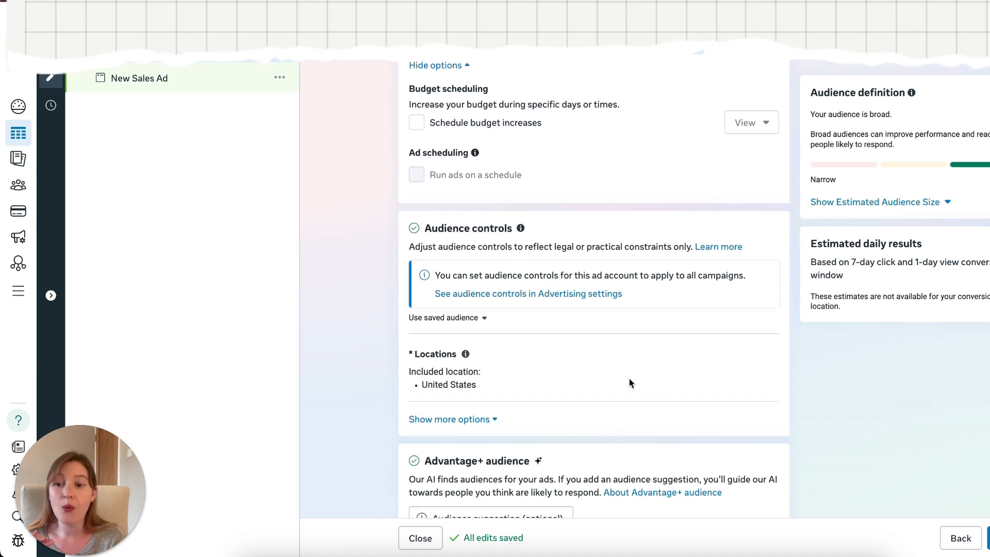
scroll(630, 384, "down", 2)
scroll(610, 373, "down", 1)
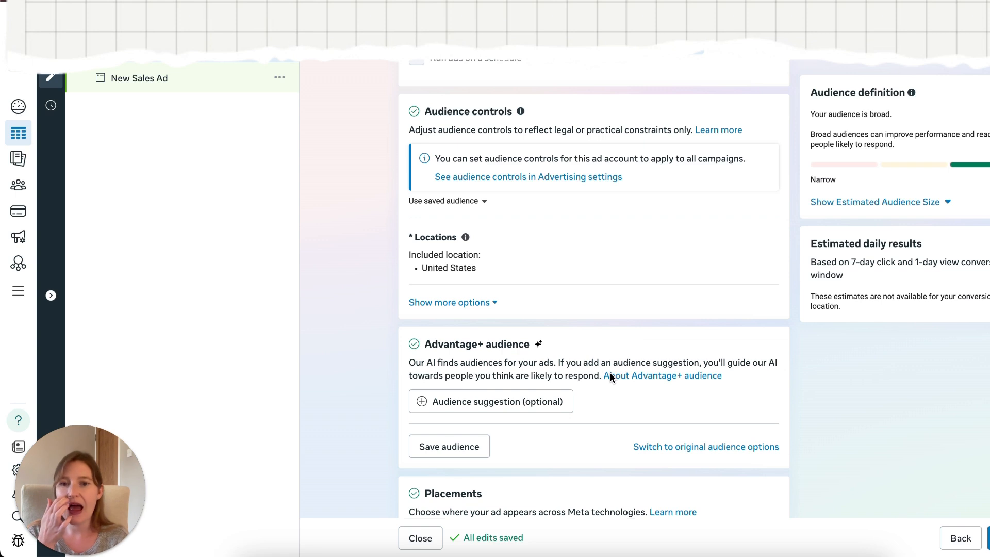
scroll(610, 375, "down", 1)
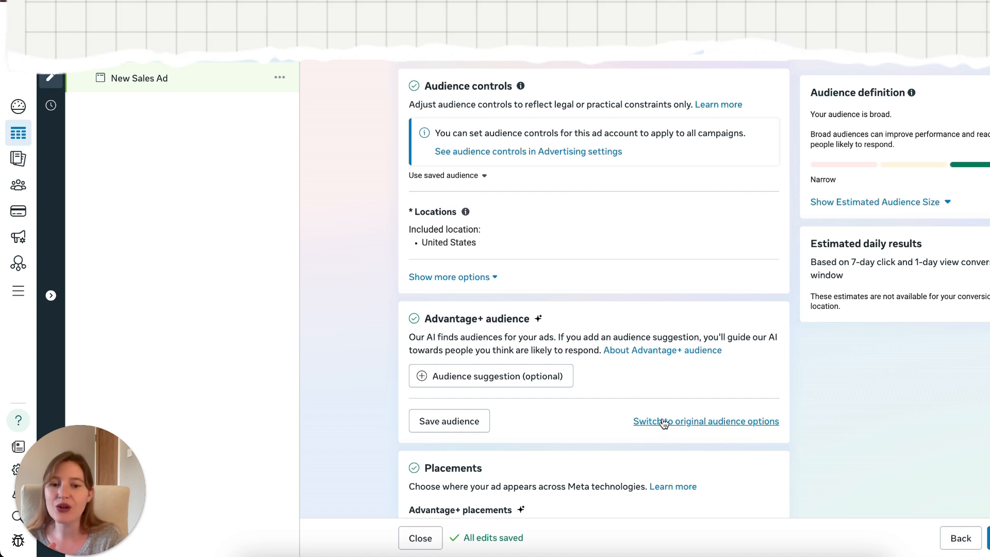
left_click(691, 423)
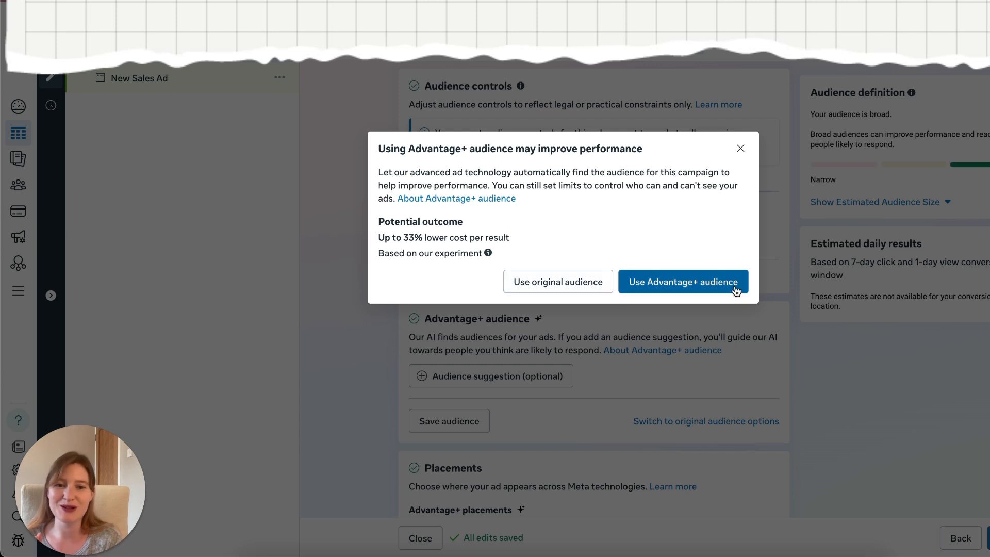
left_click(538, 285)
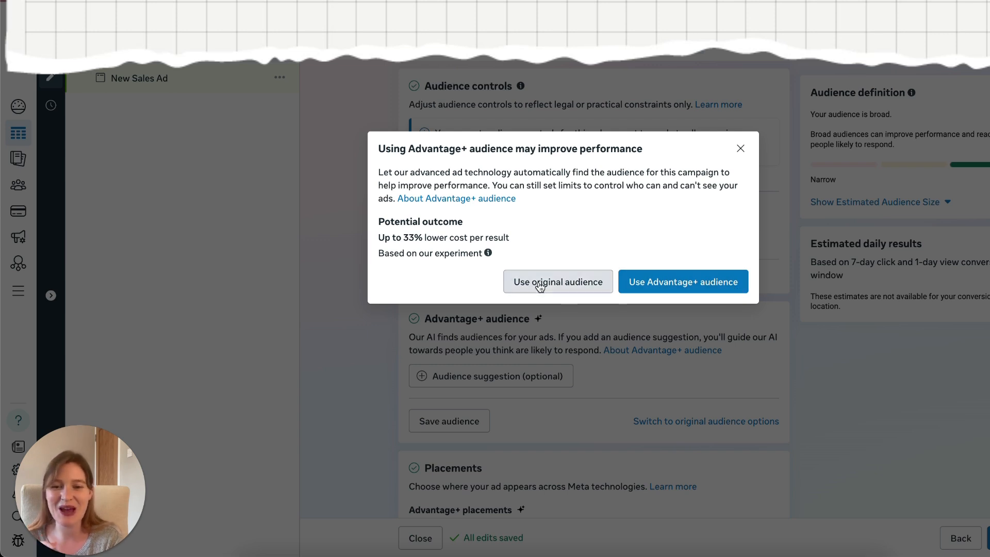
scroll(567, 361, "down", 10)
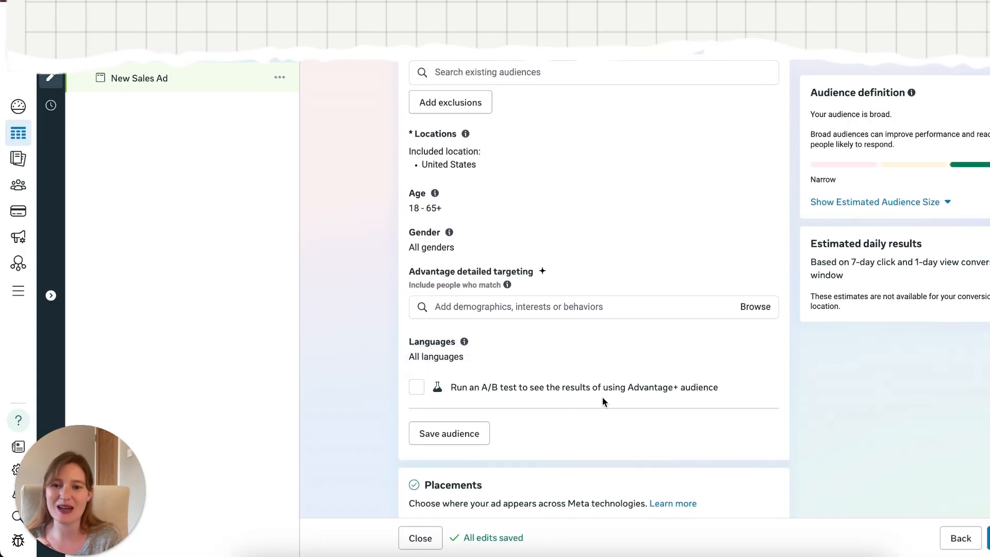
left_click(483, 303)
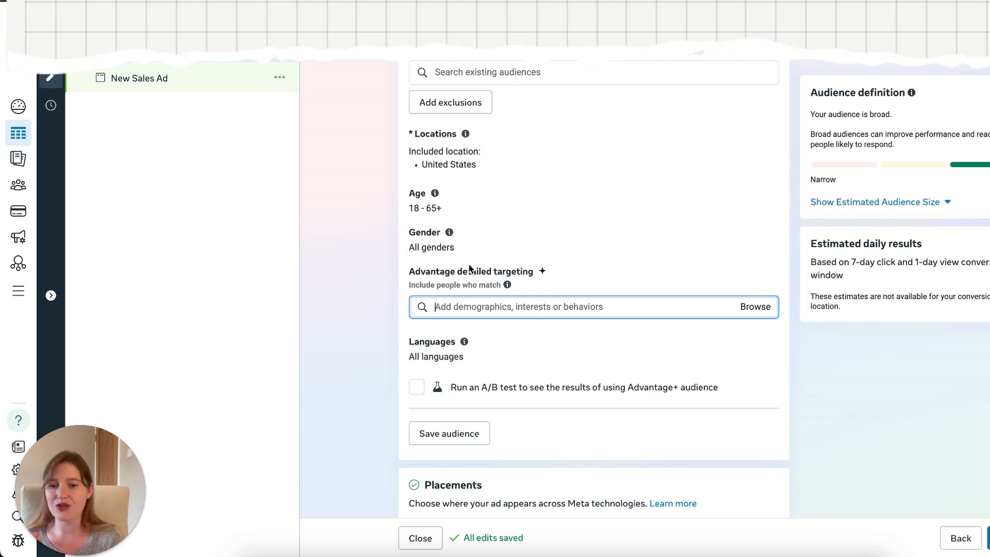
scroll(469, 268, "up", 4)
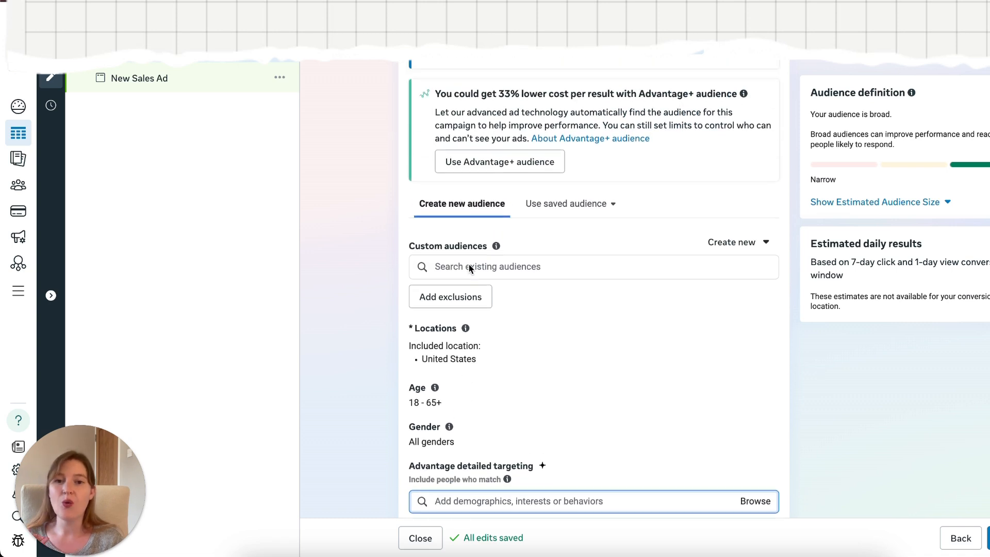
scroll(469, 265, "up", 1)
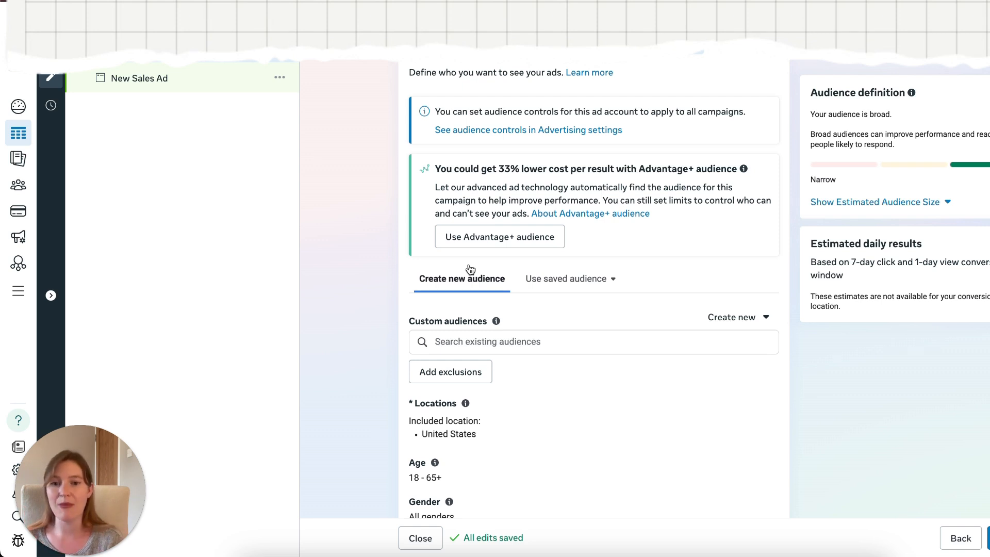
- Switch the ad set back to Advantage+ audience and return to its audience controls
left_click(475, 243)
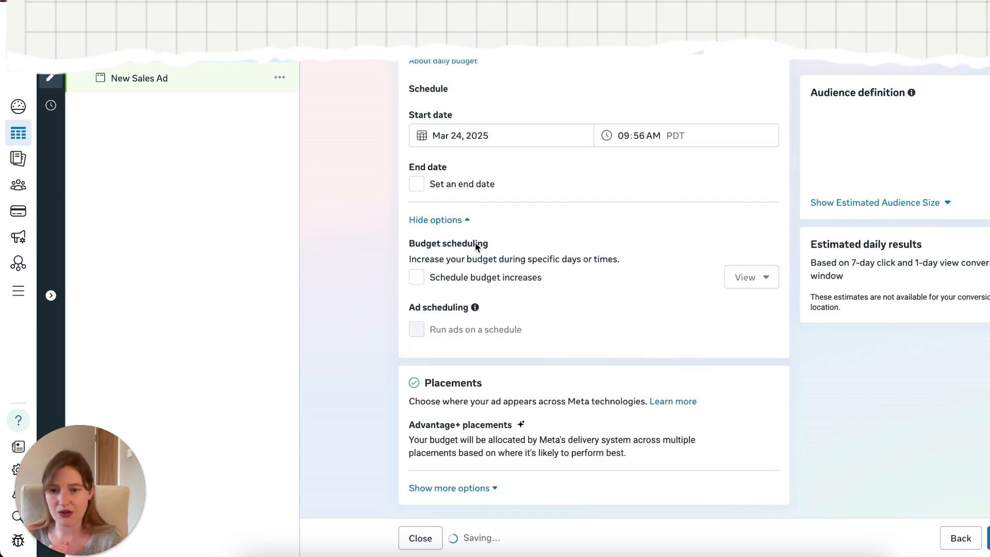
scroll(513, 330, "down", 4)
scroll(512, 327, "down", 3)
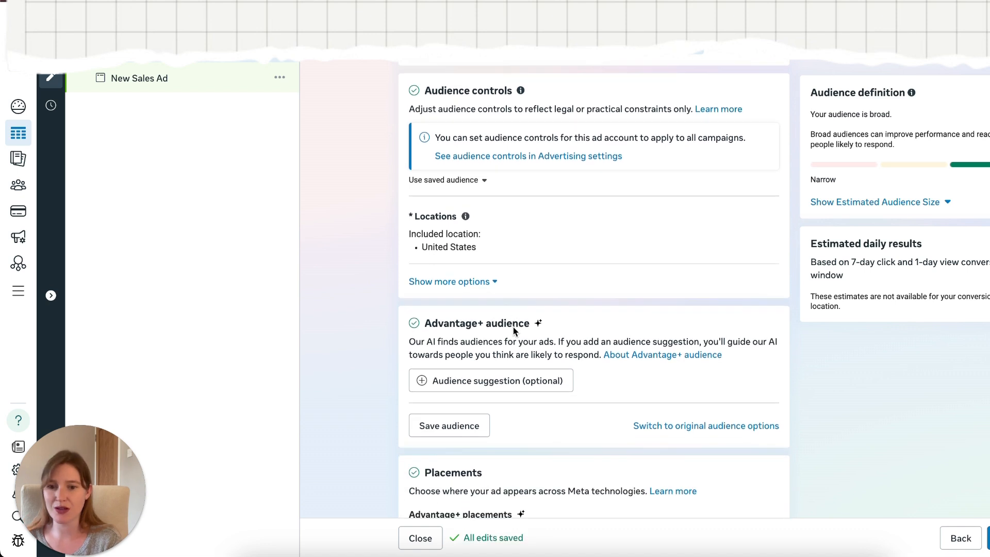
- Expand the audience controls' additional options and review the minimum age, custom audience exclusions and languages
left_click(467, 262)
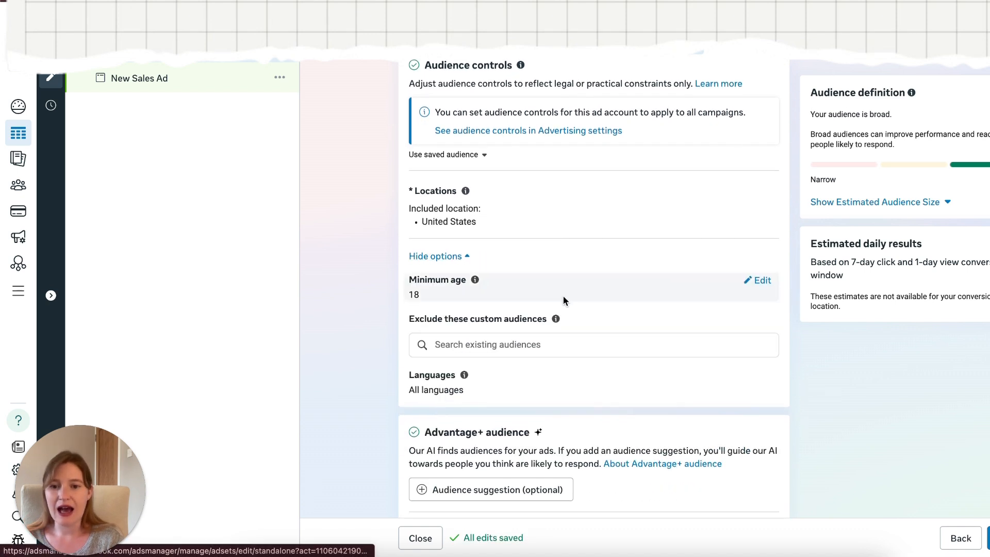
scroll(563, 298, "down", 1)
left_click(521, 309)
scroll(568, 253, "down", 3)
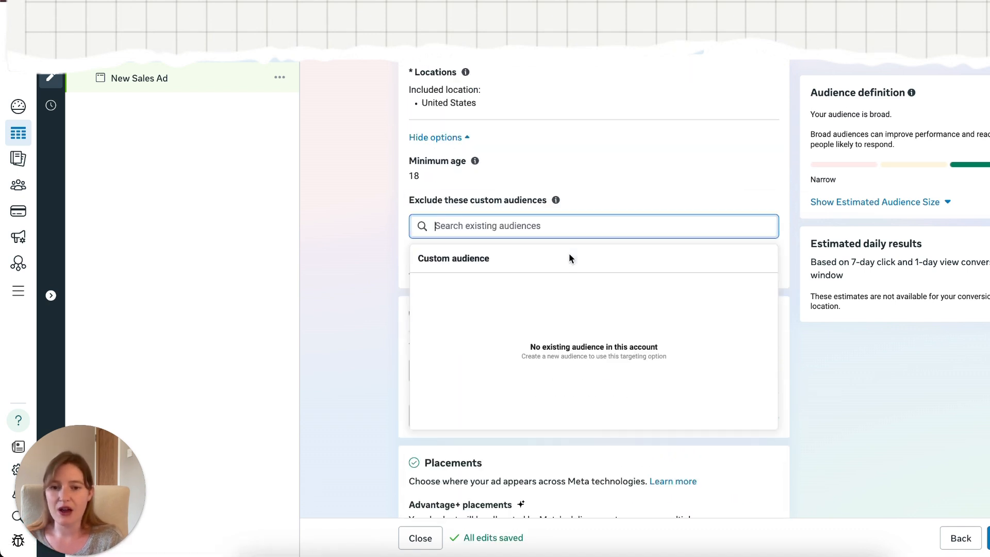
left_click(354, 289)
mouse_move(464, 176)
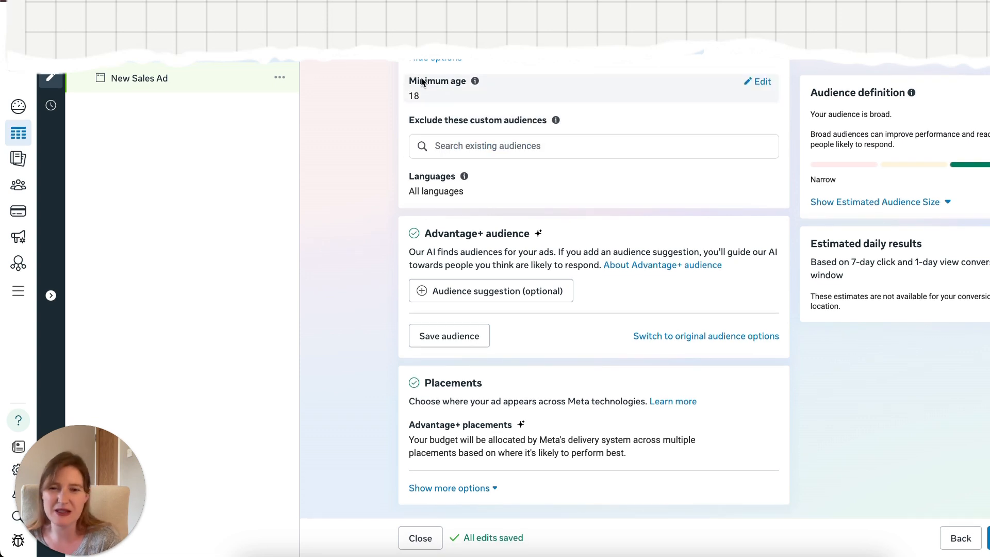
scroll(422, 82, "up", 4)
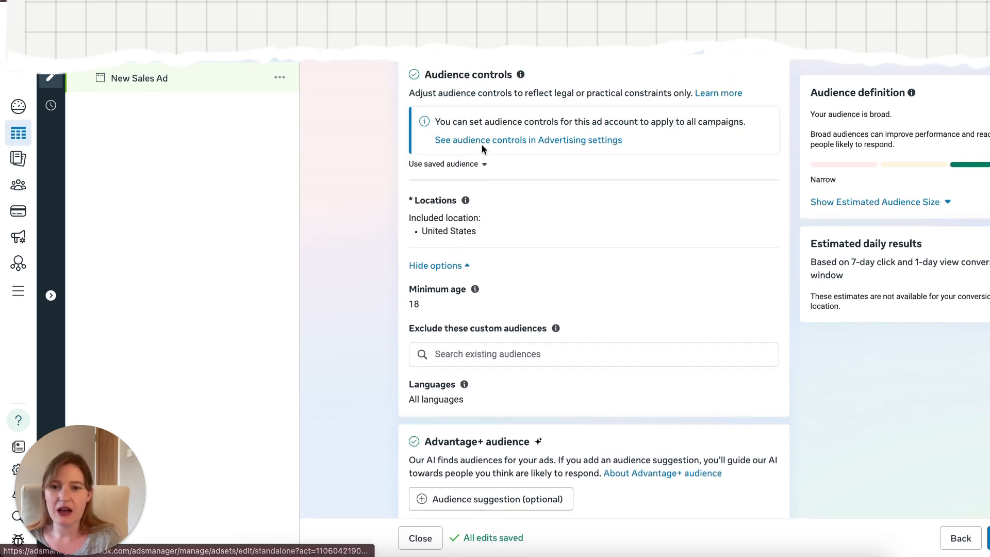
scroll(625, 382, "down", 4)
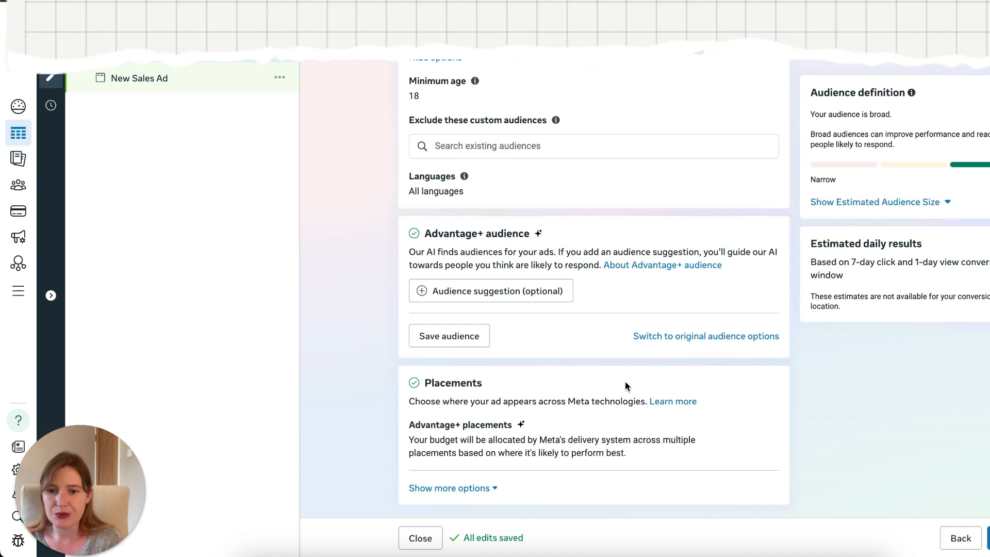
- Add an Advantage+ audience suggestion with Doctorate degree and the Business and Finance industry as detailed targeting
left_click(489, 291)
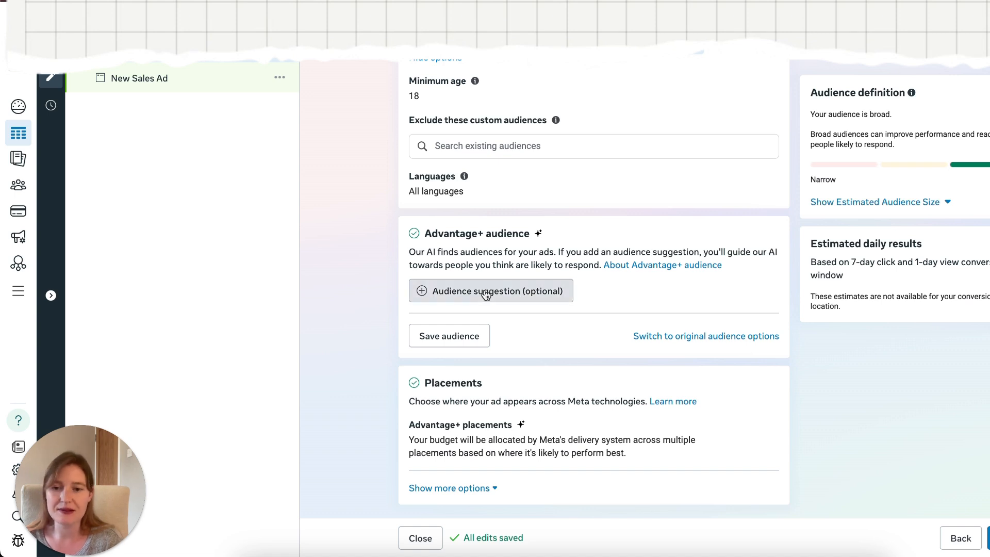
left_click_drag(474, 337, 480, 308)
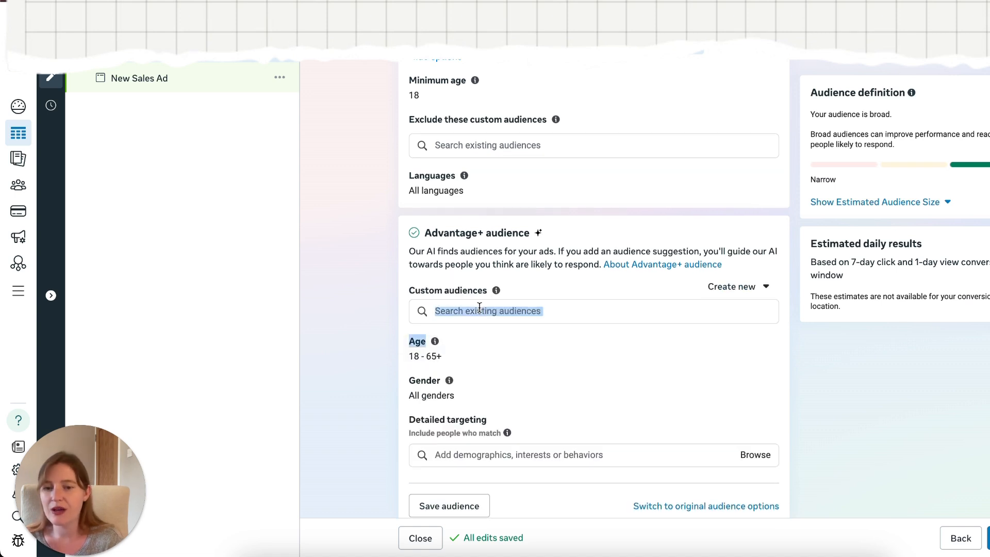
left_click(433, 370)
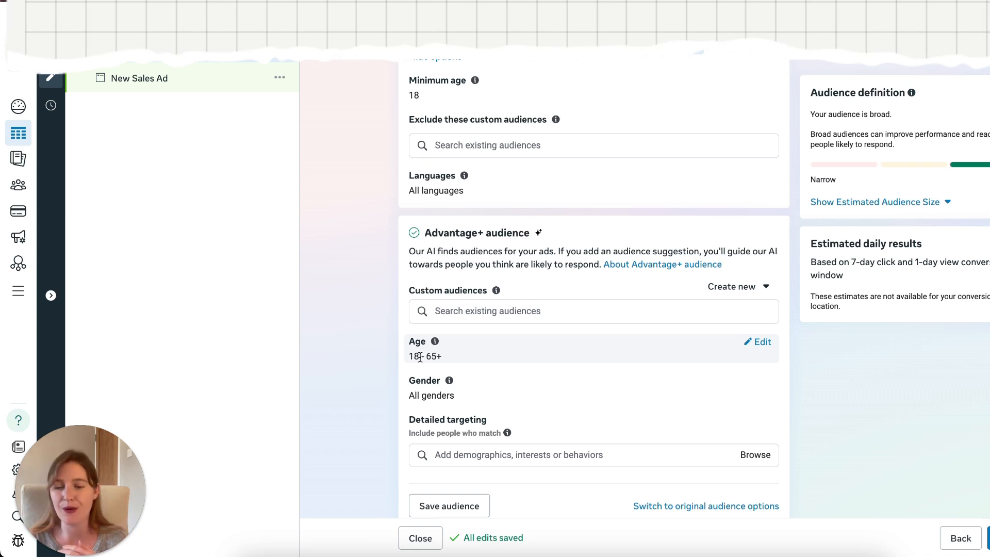
left_click(468, 457)
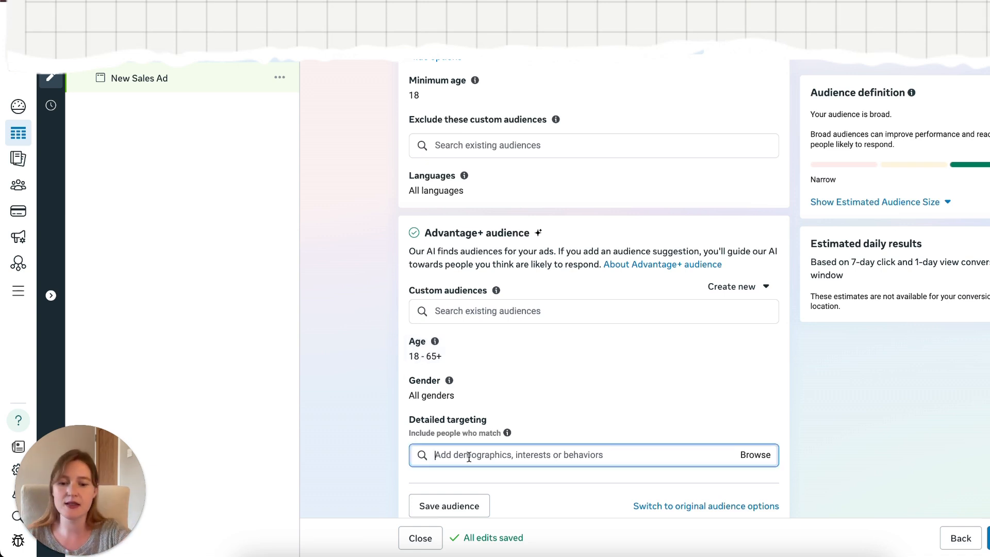
type("educ")
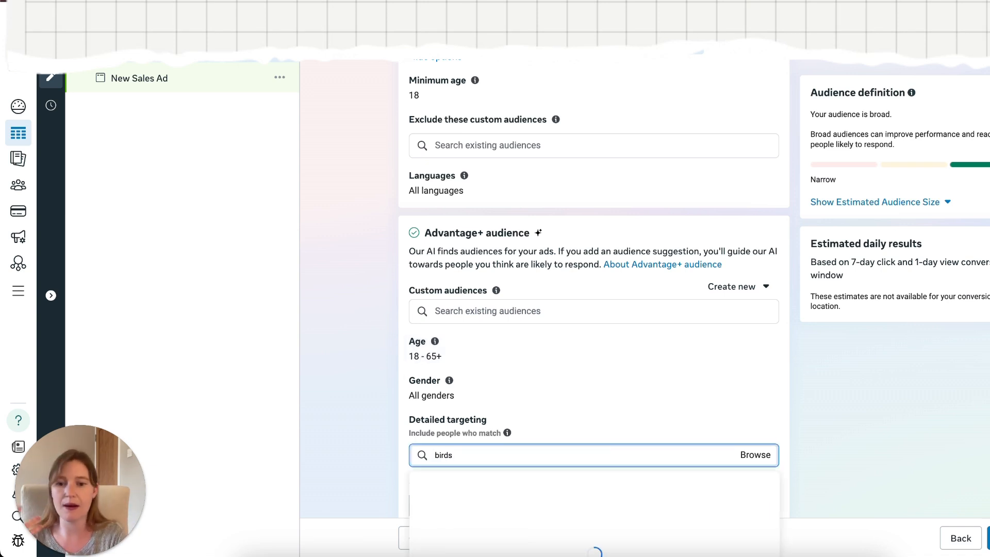
left_click(767, 419)
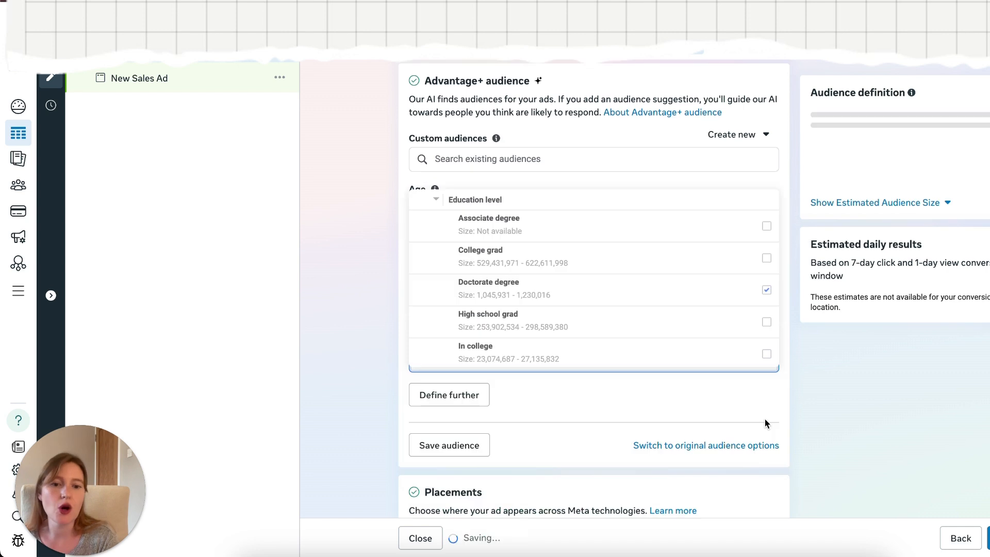
left_click(317, 215)
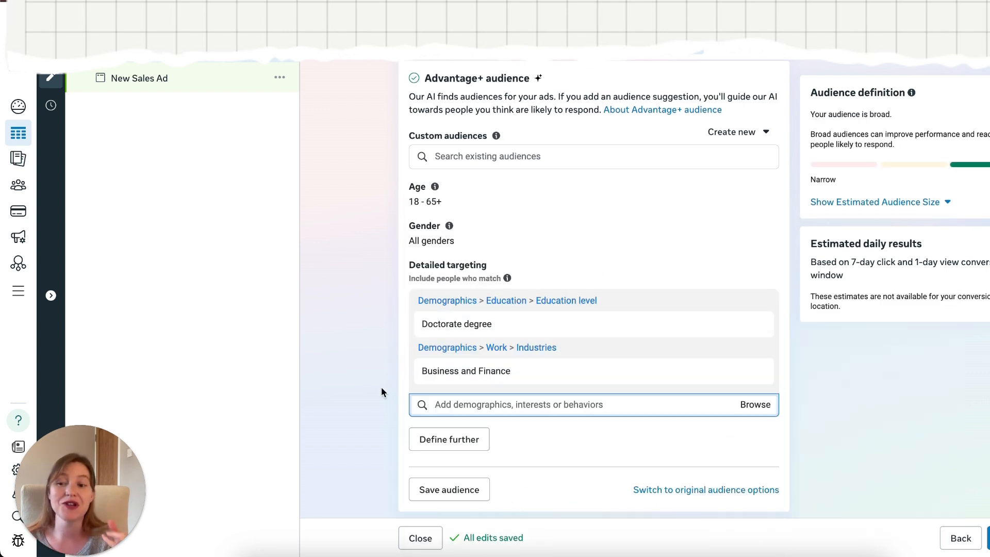
- Expand the additional placement options and review the brand safety, inventory filter and exclusion settings
scroll(382, 388, "down", 2)
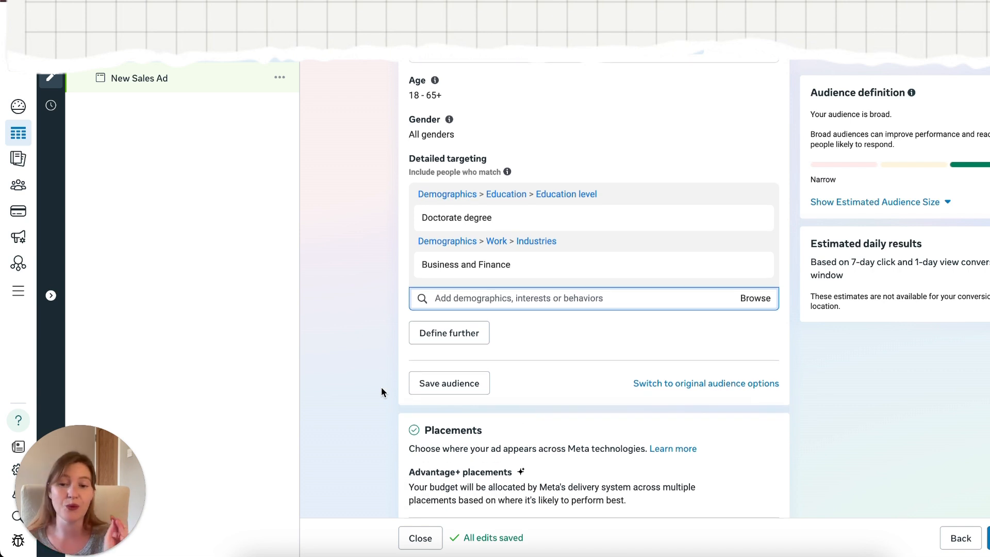
scroll(381, 389, "down", 1)
left_click(437, 488)
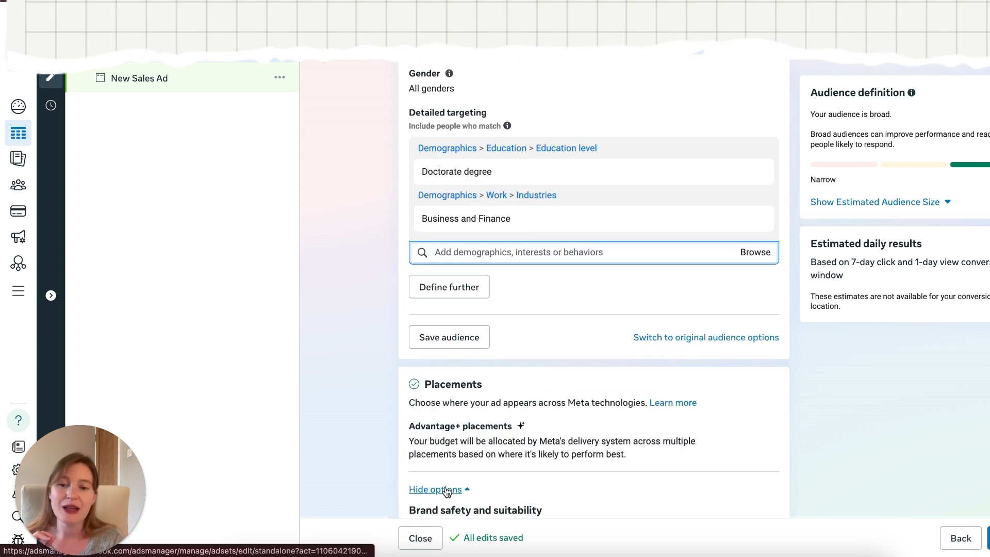
scroll(520, 483, "down", 6)
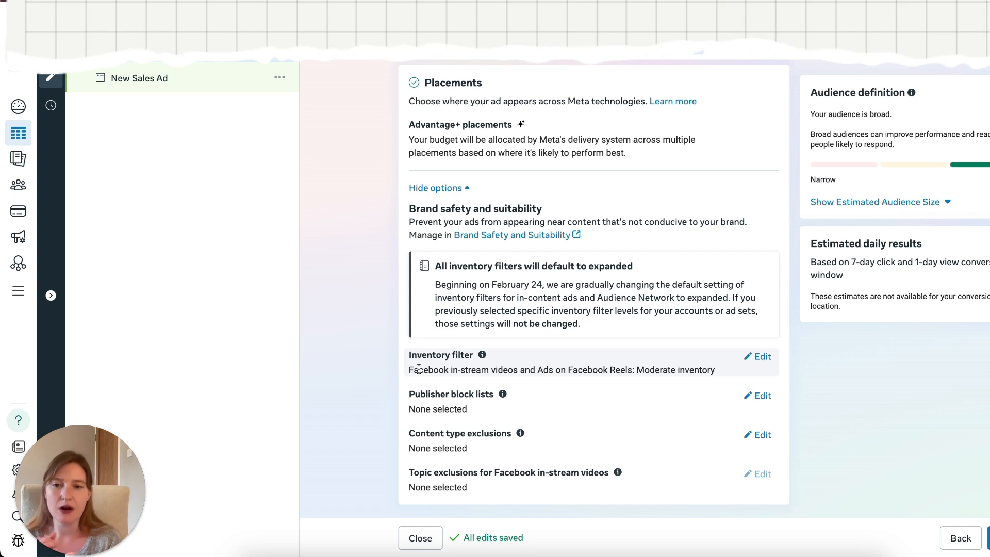
scroll(522, 333, "up", 7)
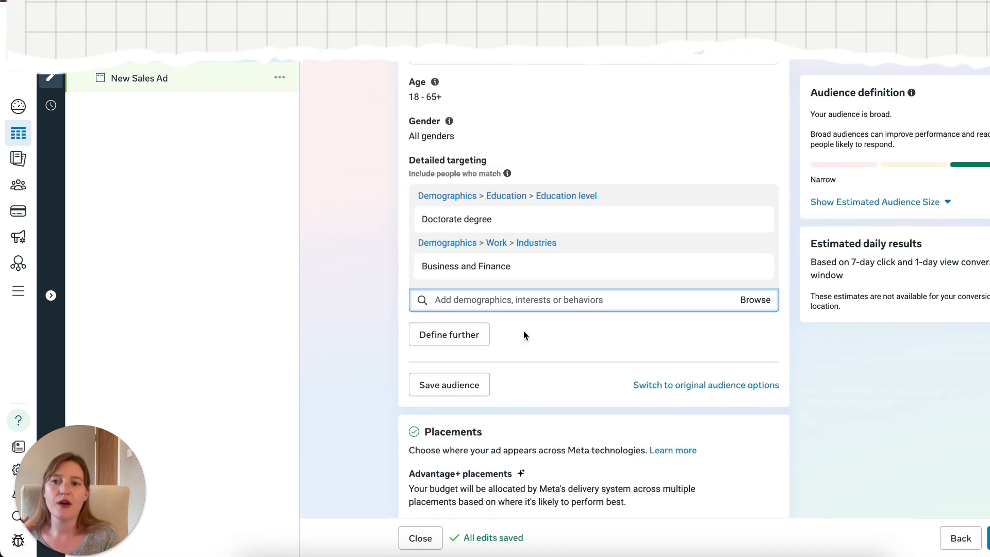
scroll(524, 335, "up", 2)
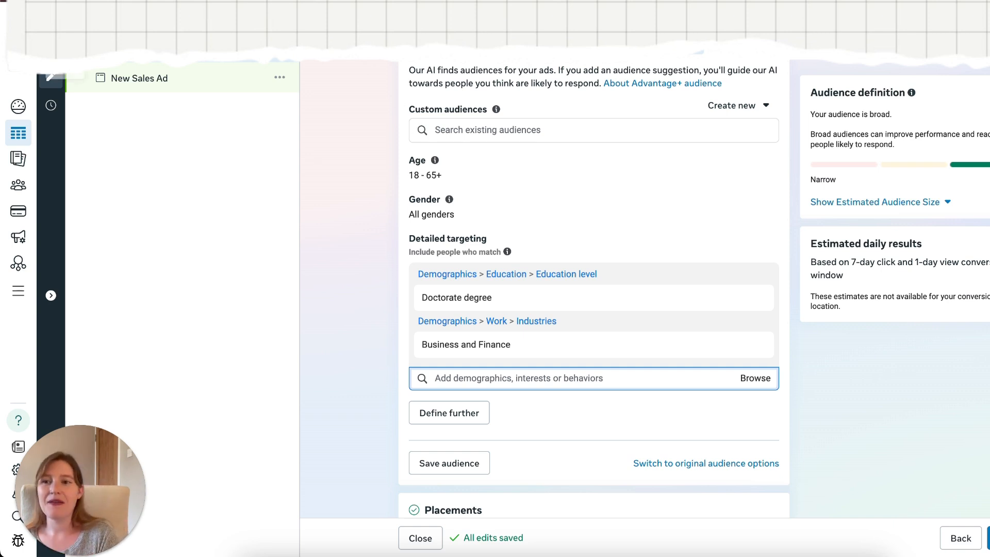
- Return to the campaign list and create a new Sales campaign using the Advantage+ shopping campaign setup
left_click(50, 49)
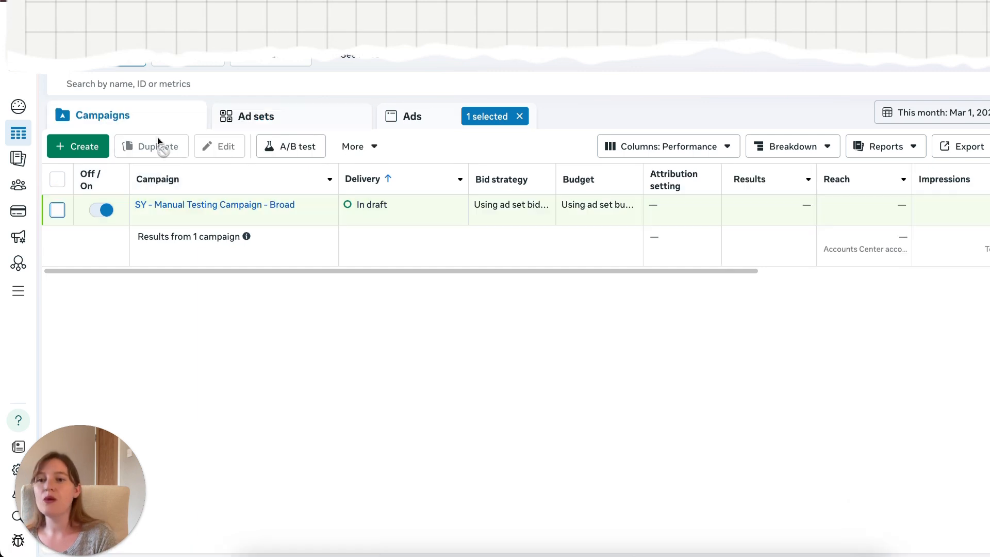
left_click(83, 146)
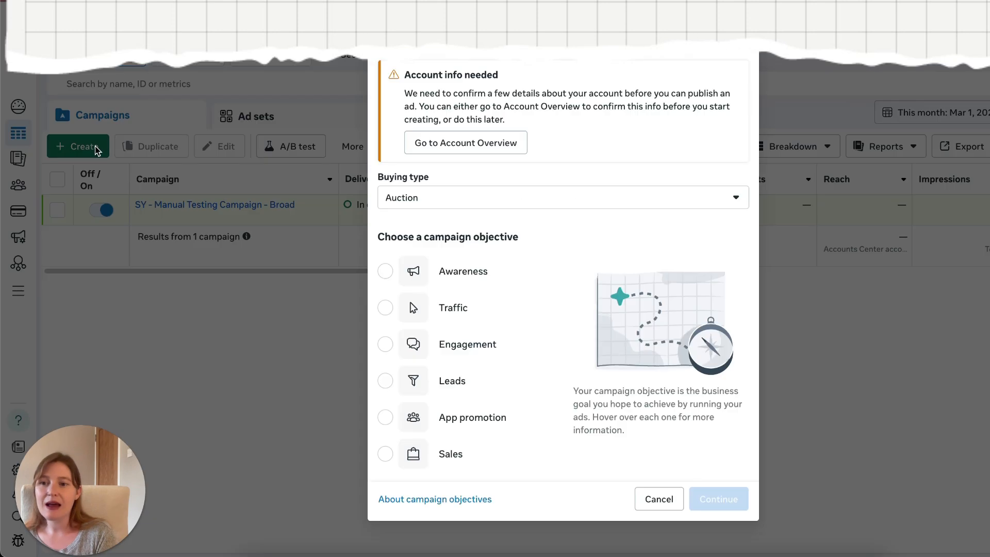
left_click(415, 460)
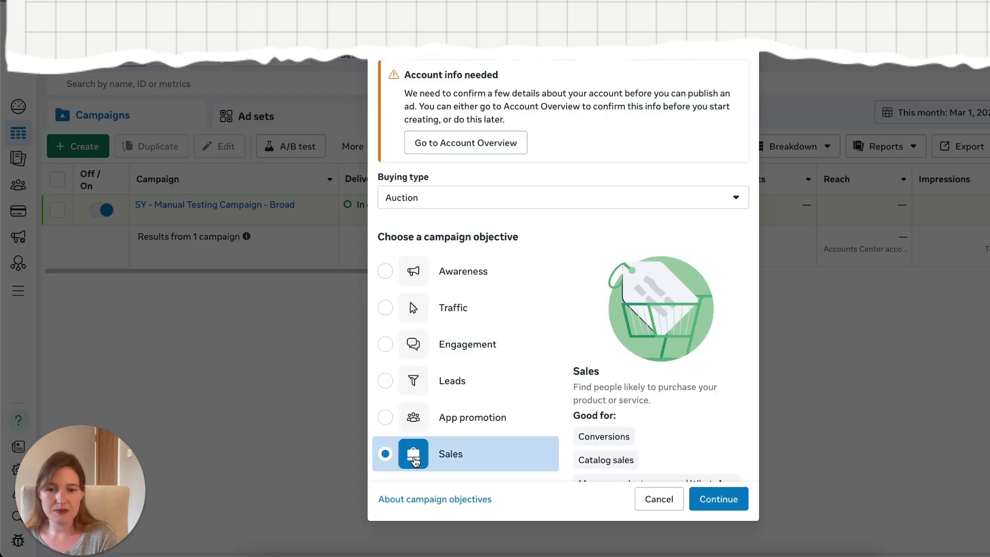
left_click(717, 500)
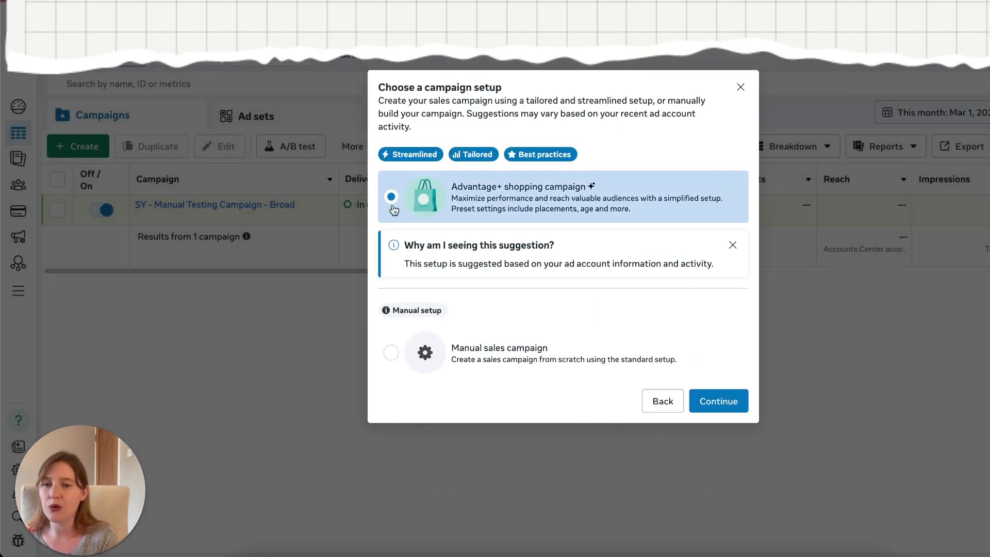
left_click(709, 396)
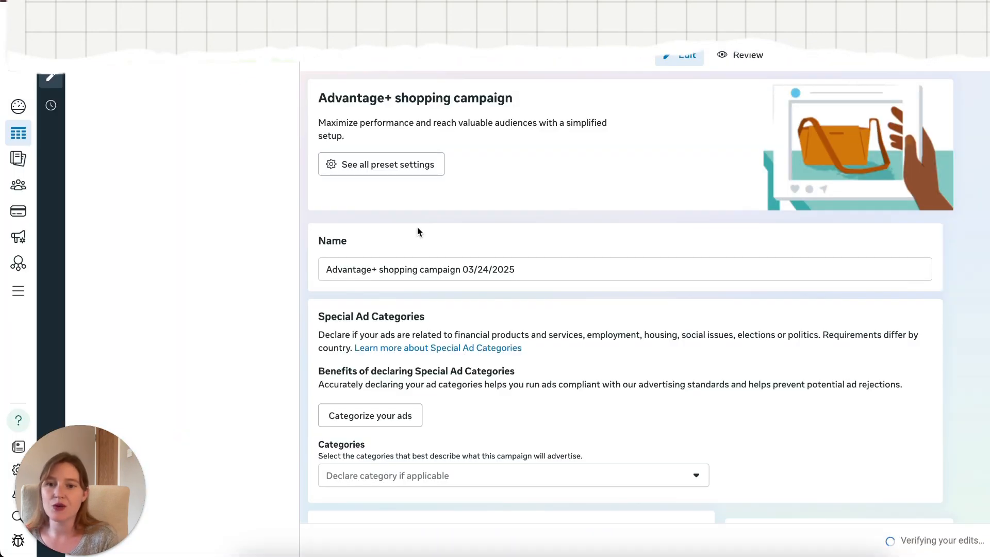
- Name the new campaign "SY - Advantage+ - Offer 1"
left_click_drag(537, 271, 252, 267)
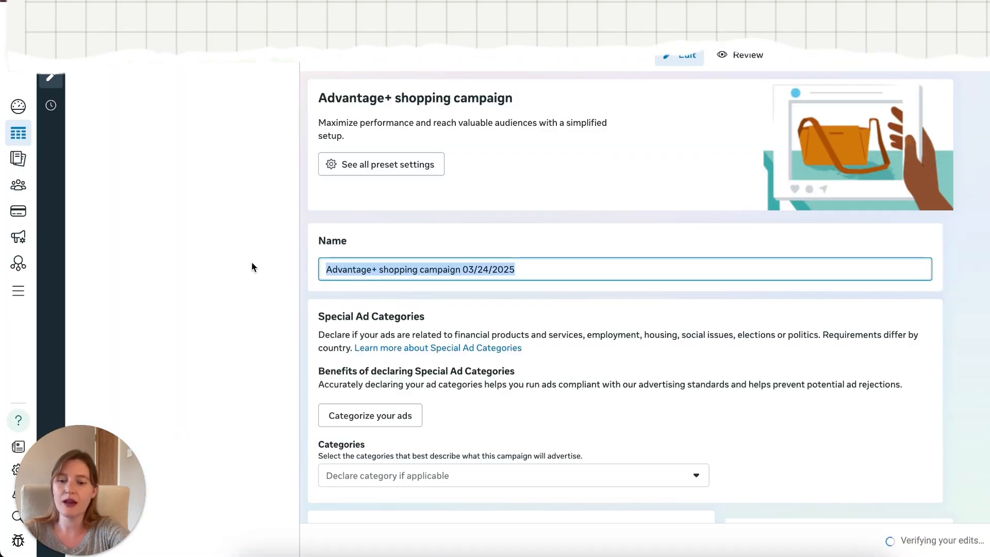
type("SY - Ad")
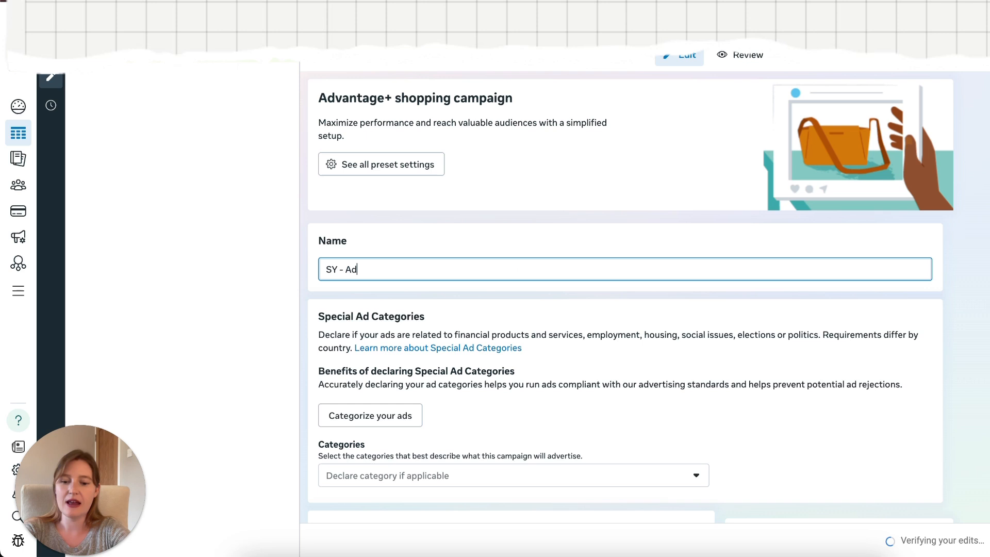
type("vantage")
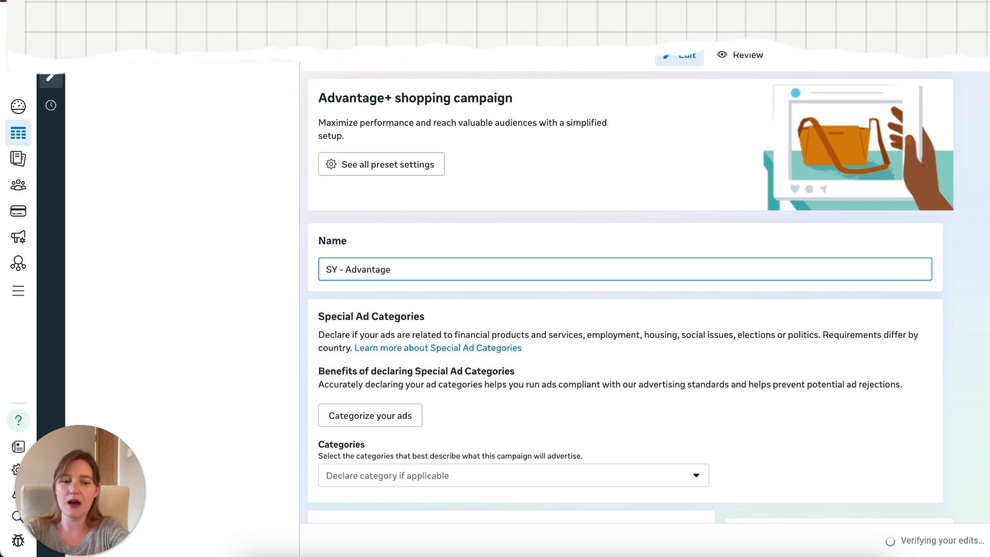
type("+ -")
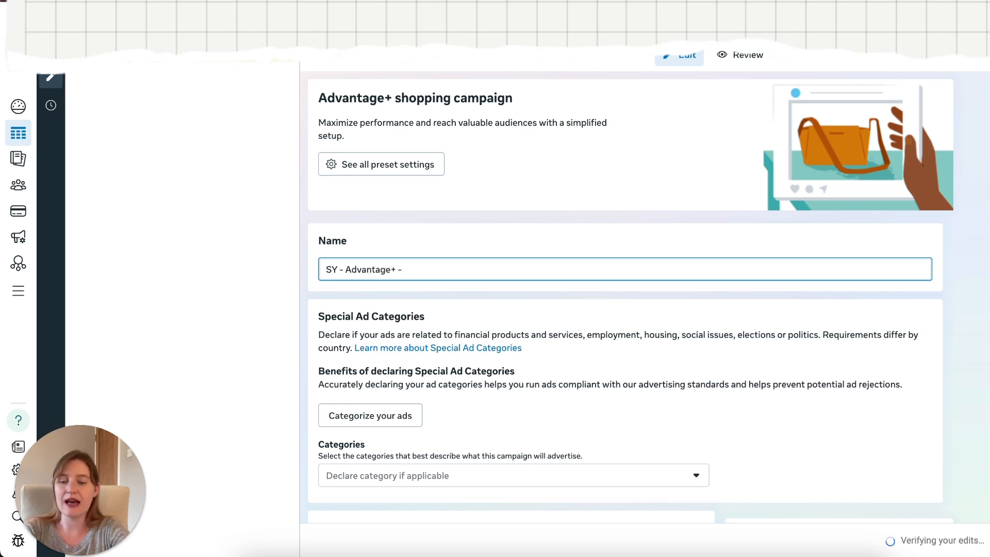
type(" Product")
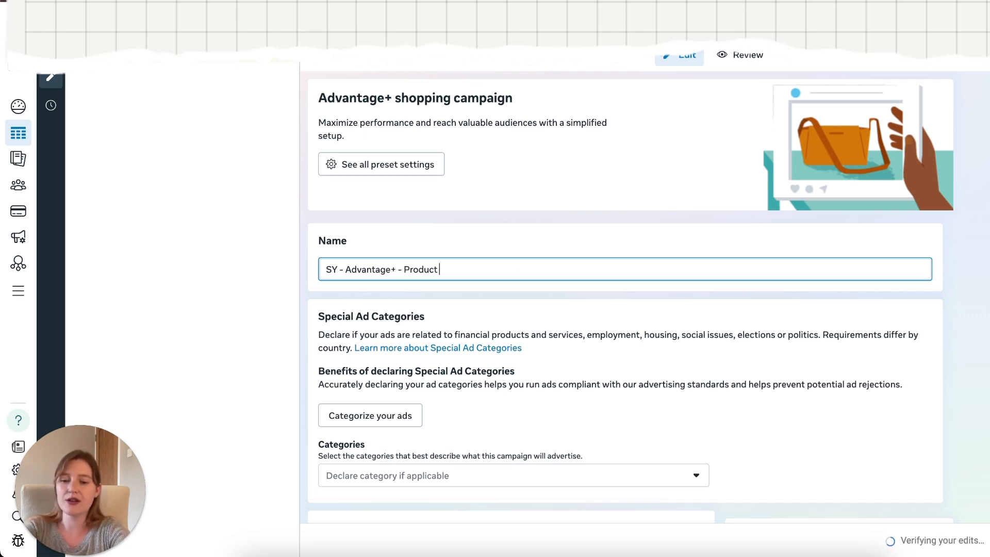
key("BackSpace")
key("BackSpace")
key("BackSpace")
key("BackSpace")
key("BackSpace")
key("BackSpace")
key("BackSpace")
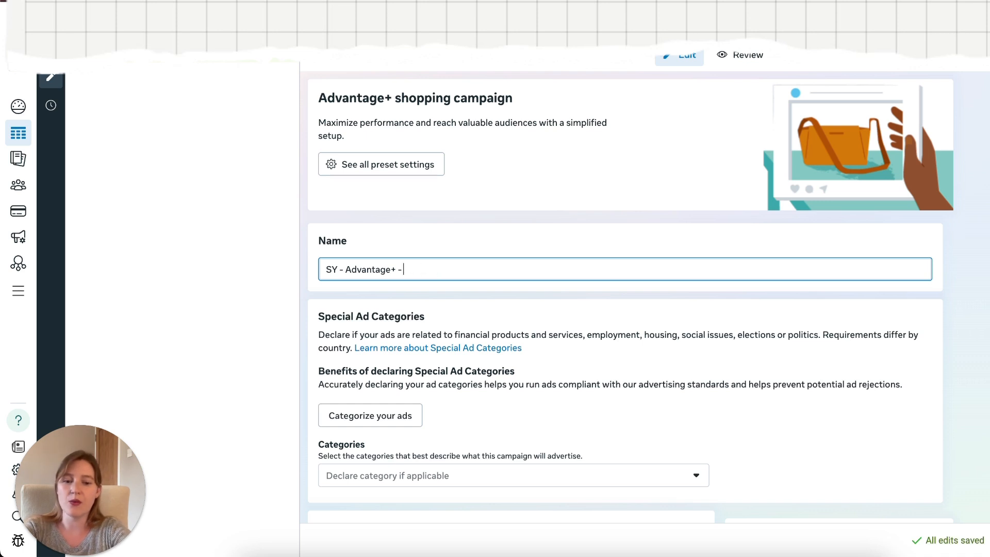
type("Offwer")
key("BackSpace")
key("BackSpace")
key("BackSpace")
type("er ")
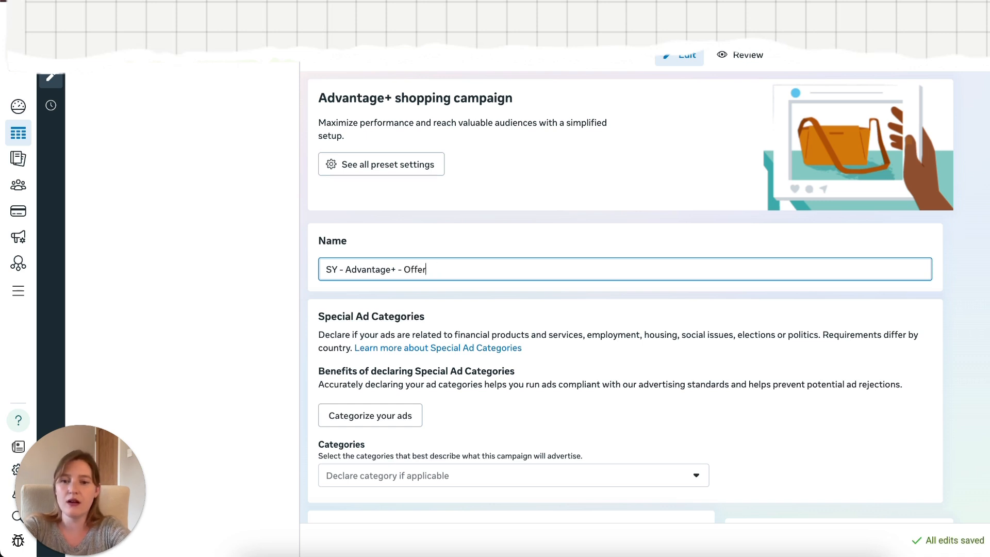
type("1")
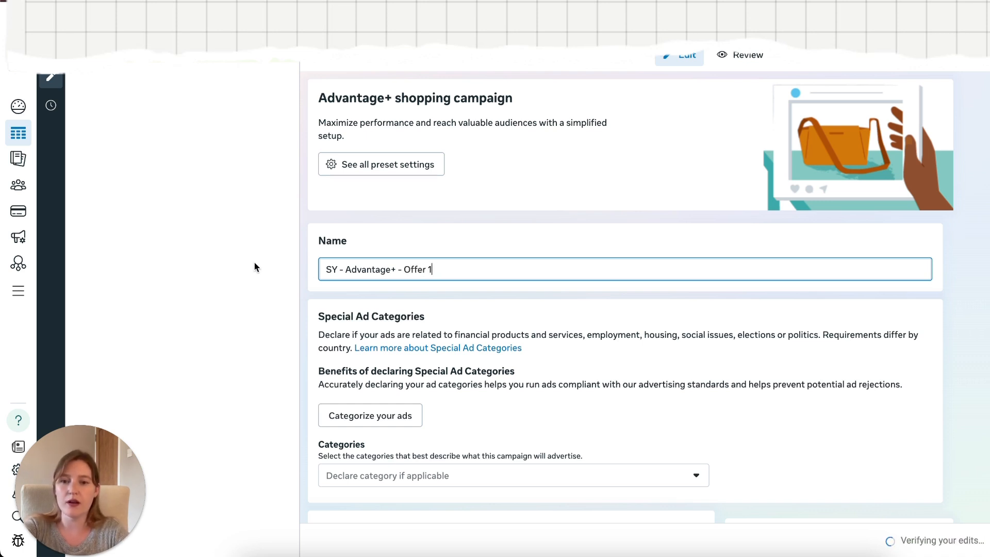
- Set the campaign's conversion location to Website and shop
scroll(414, 331, "down", 2)
scroll(414, 334, "down", 7)
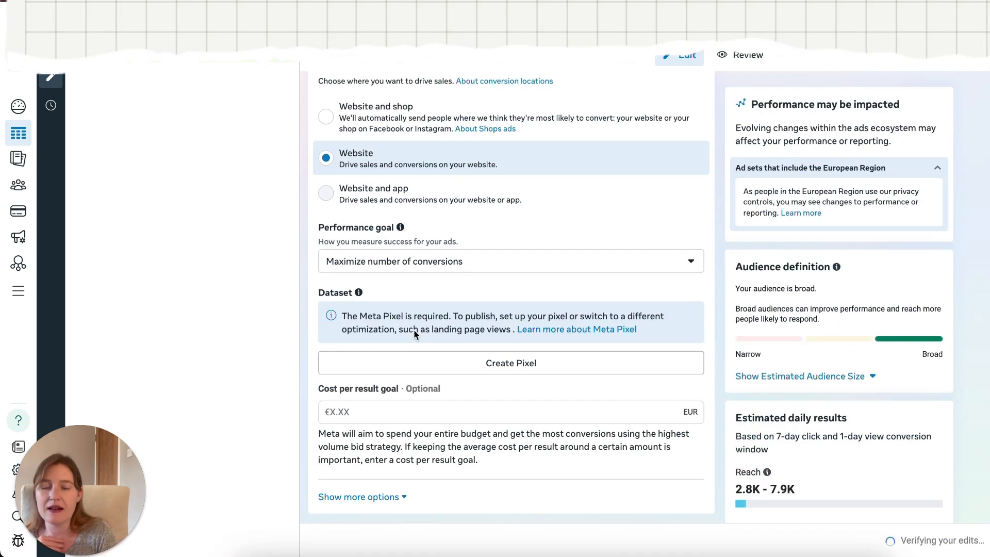
left_click(326, 119)
scroll(550, 222, "down", 1)
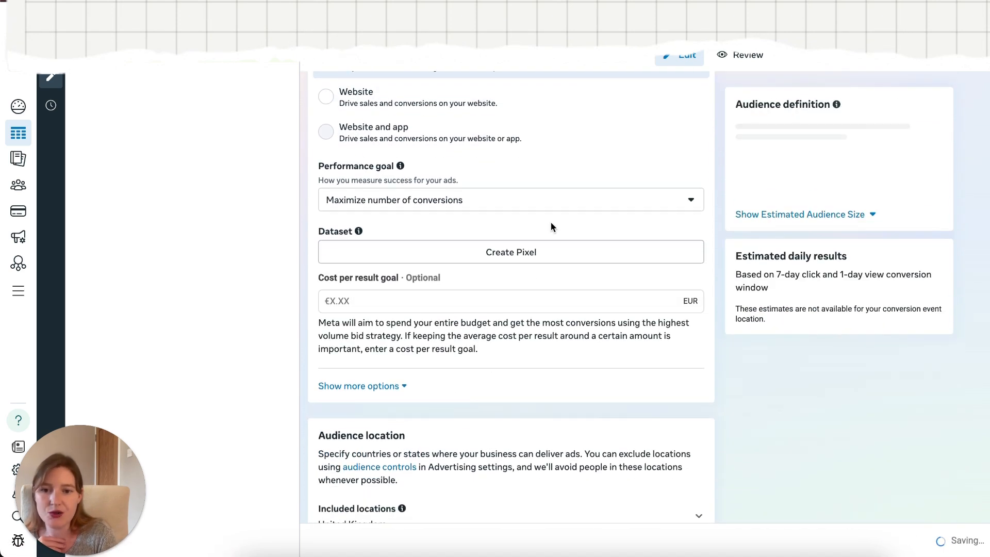
- Review the ad set's dataset, audience location, segment reporting, budget and schedule settings, and proceed to the ad level
scroll(512, 278, "down", 2)
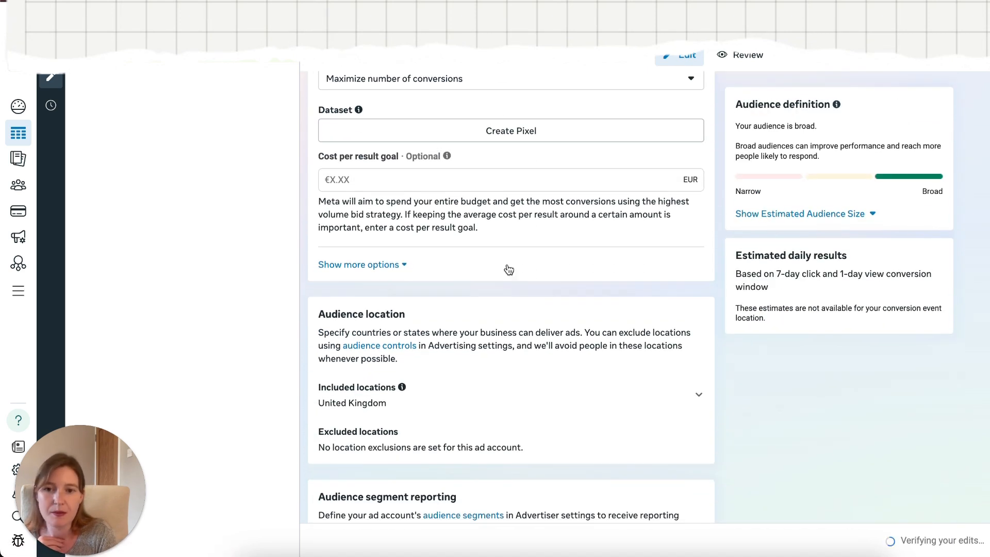
scroll(510, 270, "down", 3)
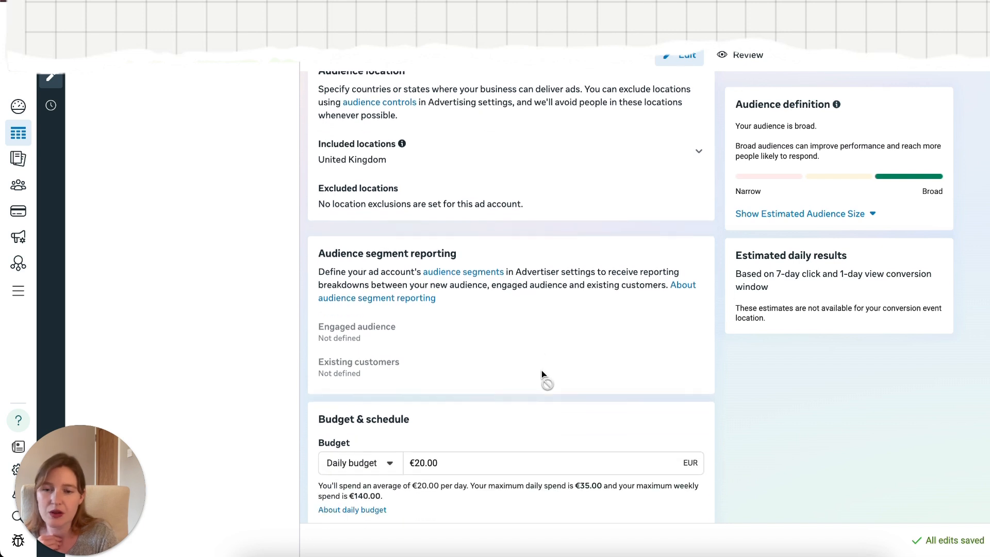
scroll(541, 370, "down", 5)
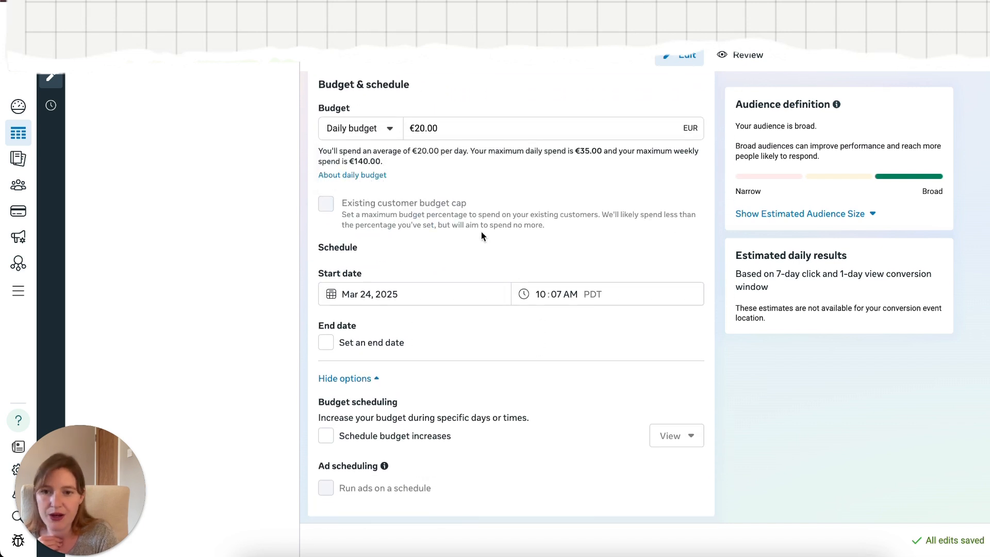
scroll(499, 247, "down", 1)
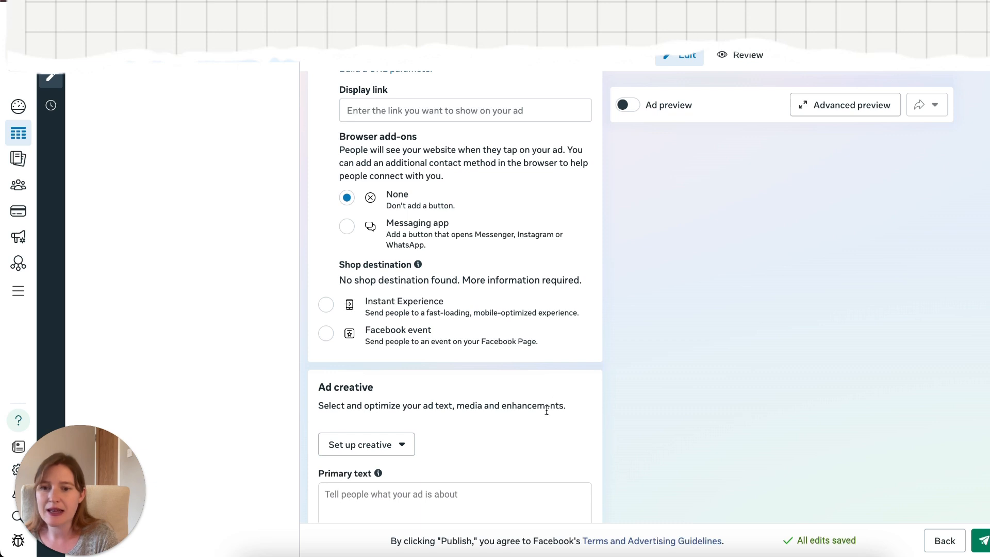
- Rename the Advantage+ campaign's ad as "SY -Advantage+ adset - product 1"
scroll(546, 410, "up", 10)
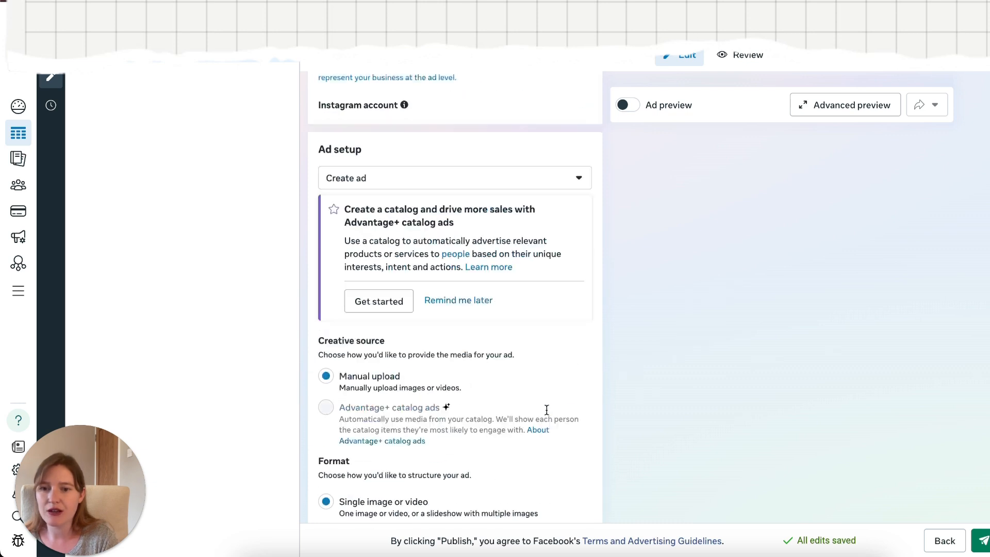
scroll(547, 410, "up", 8)
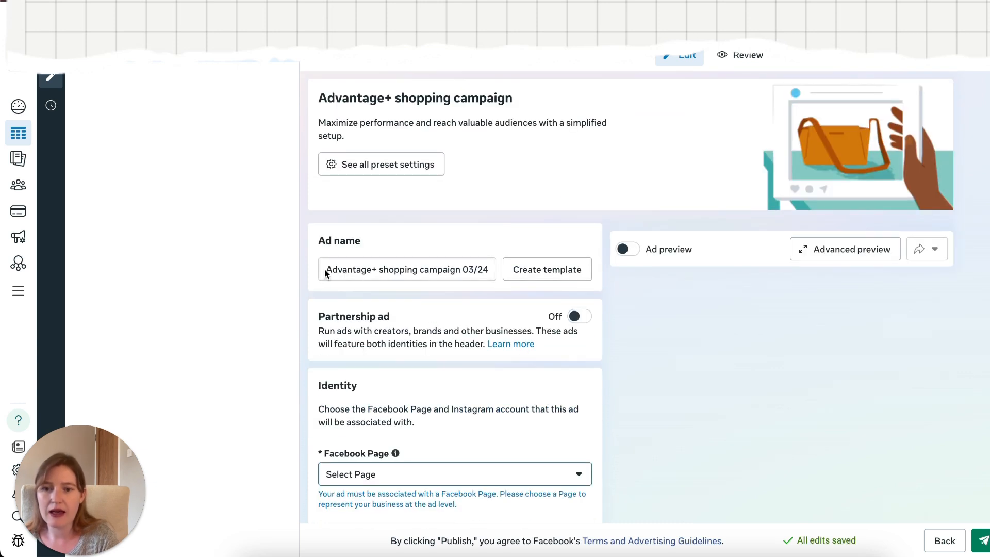
left_click(382, 269)
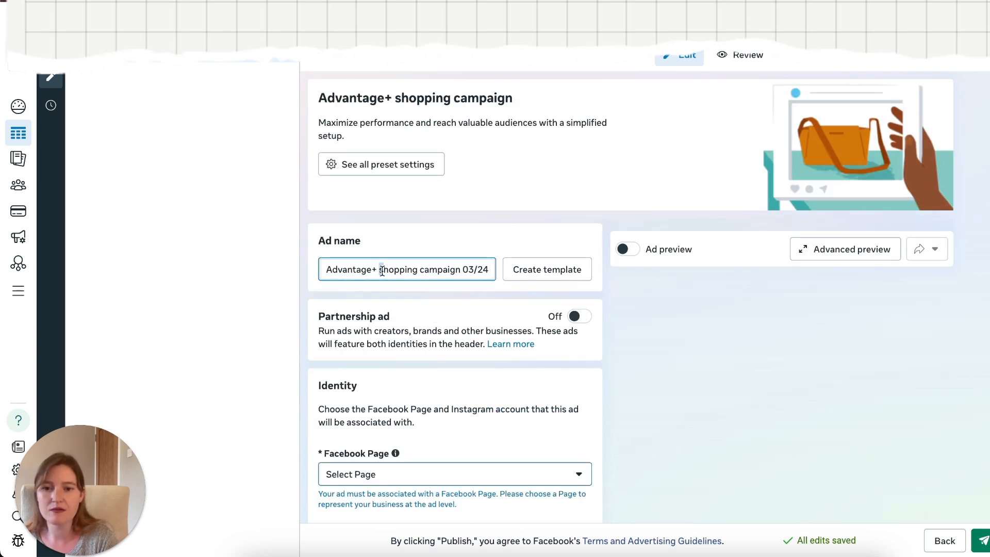
left_click_drag(382, 272, 537, 280)
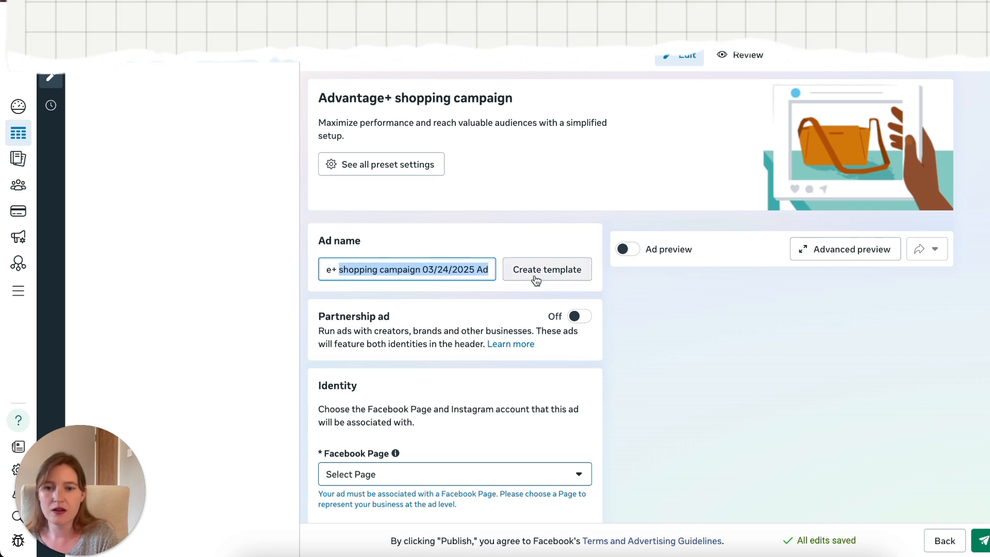
type("pr")
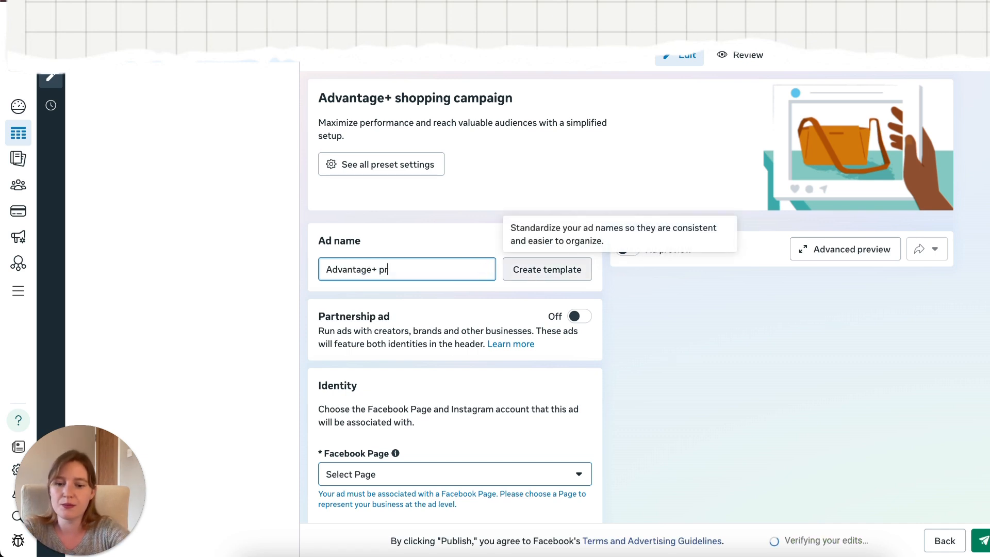
type("oduct 1")
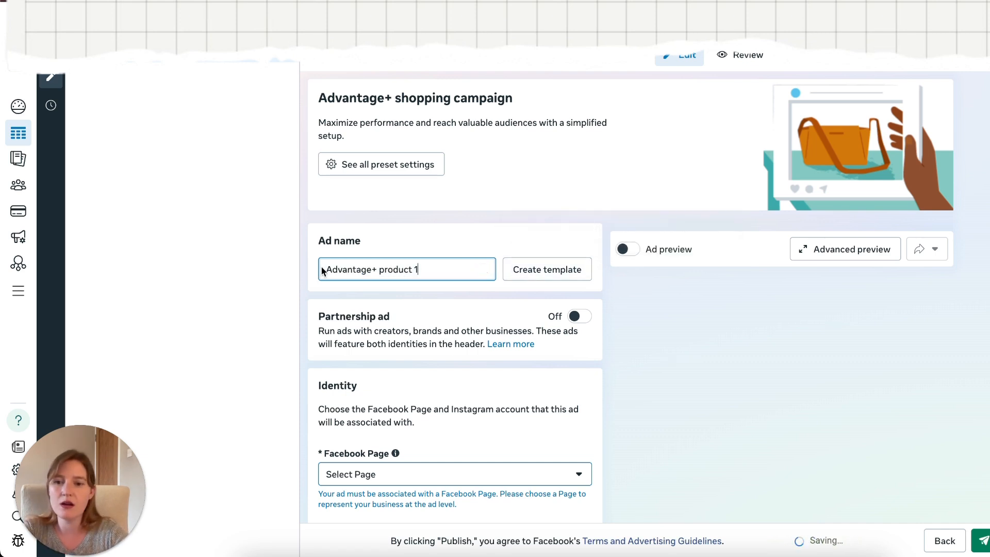
left_click(322, 270)
type("SY ")
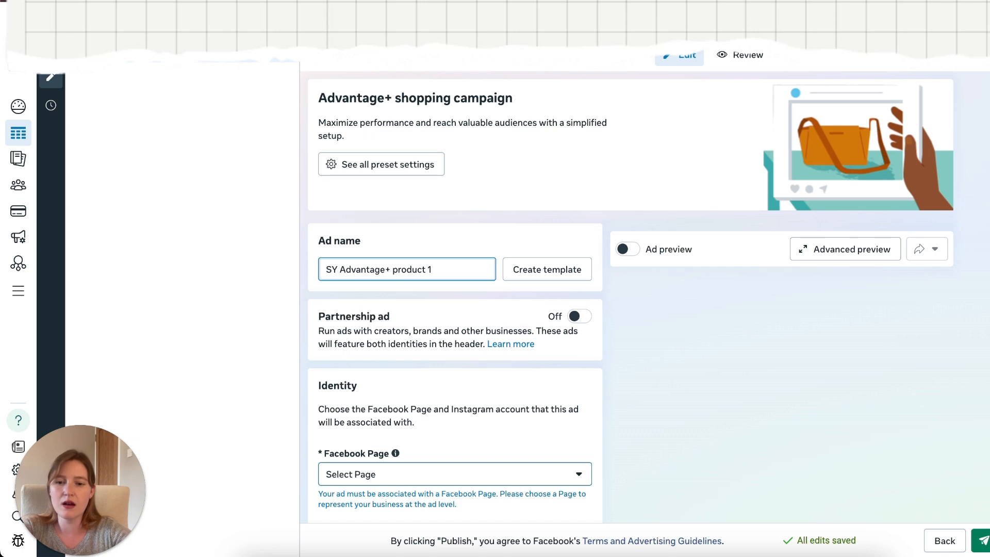
type("-")
left_click(393, 270)
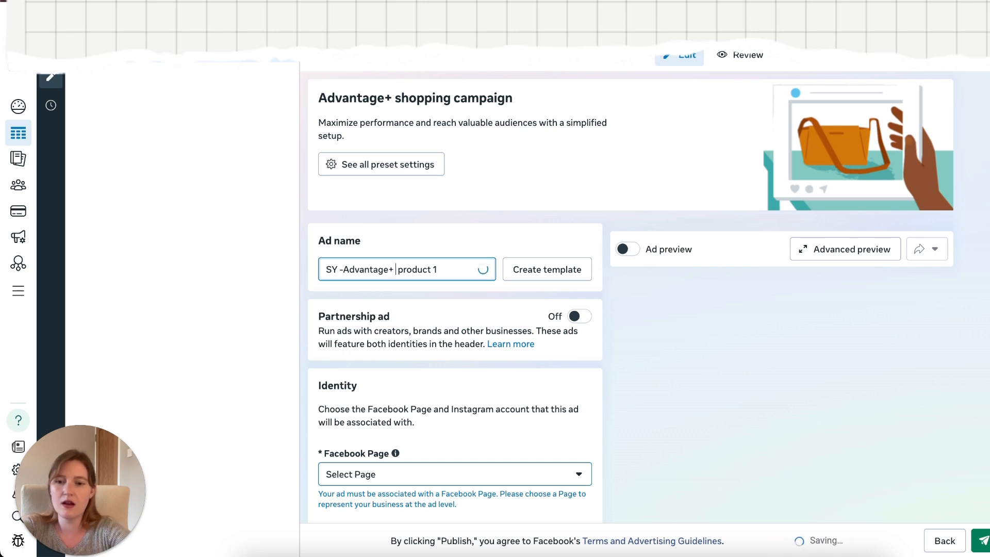
type("adset -")
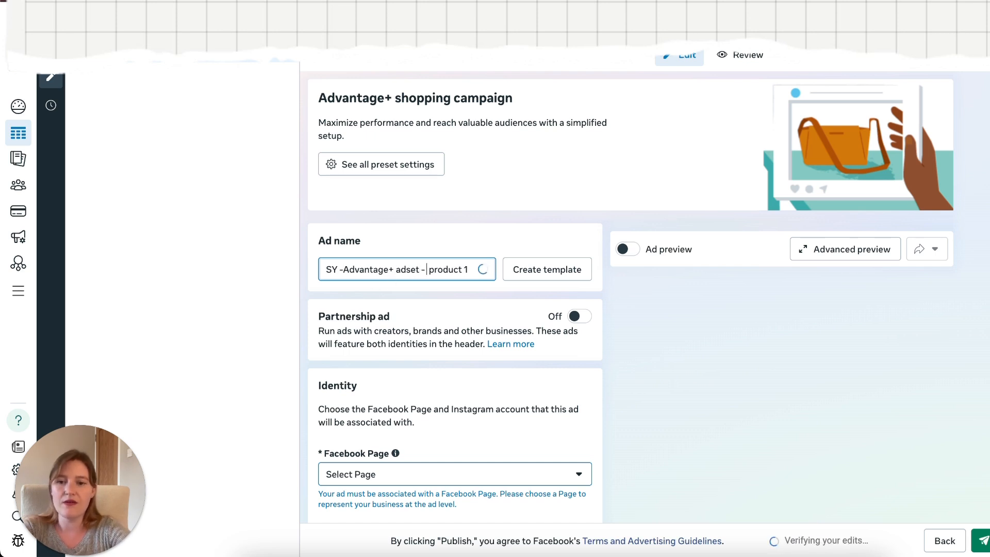
- Examine the ad's available Facebook Pages and its identity, ad setup, call to action, languages and tracking settings
scroll(424, 265, "down", 1)
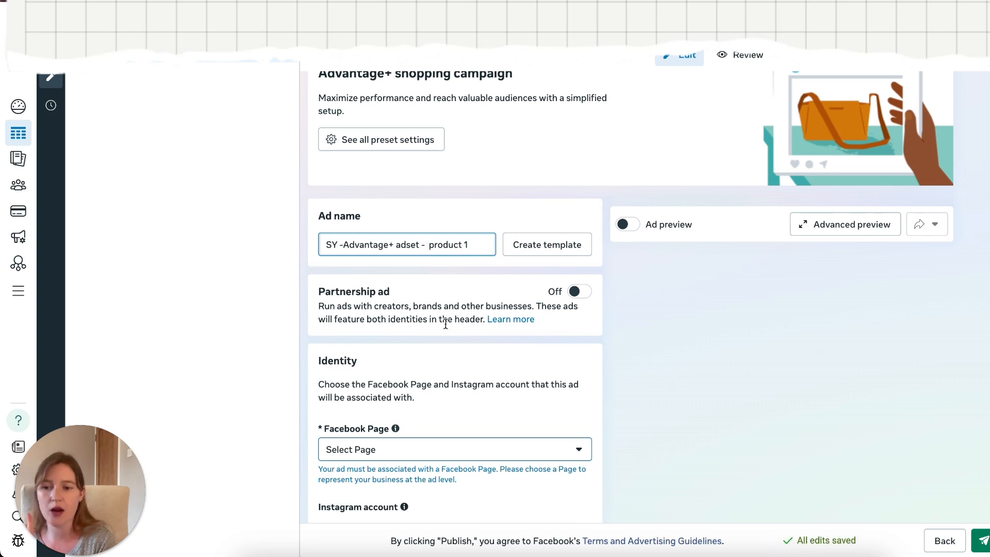
left_click(423, 449)
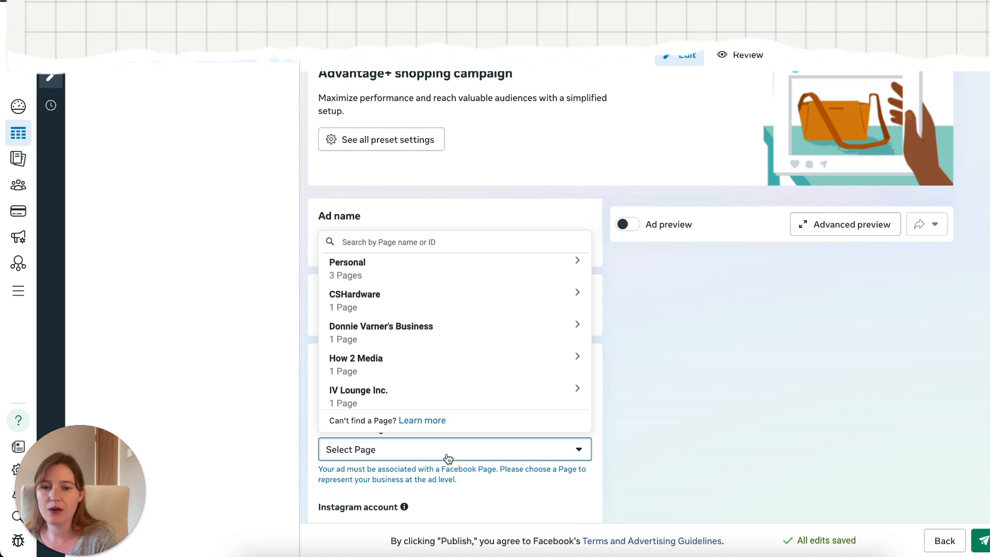
left_click(448, 459)
scroll(449, 457, "down", 5)
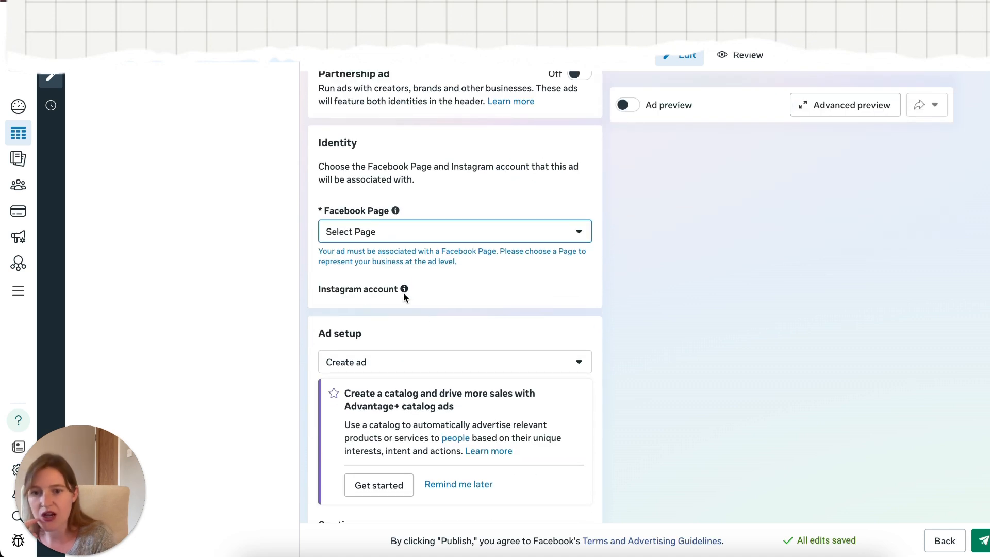
scroll(490, 376, "down", 5)
scroll(735, 133, "up", 10)
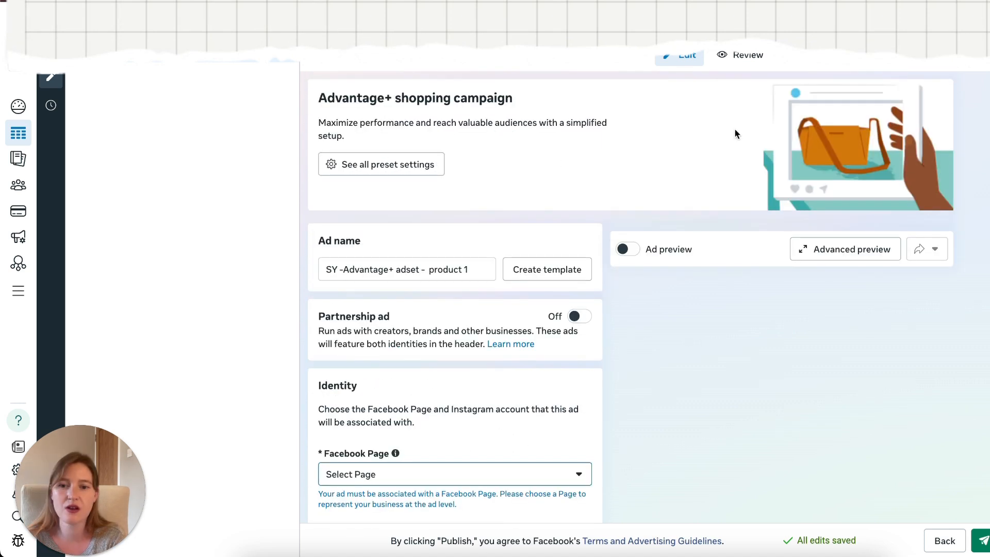
scroll(462, 383, "down", 1)
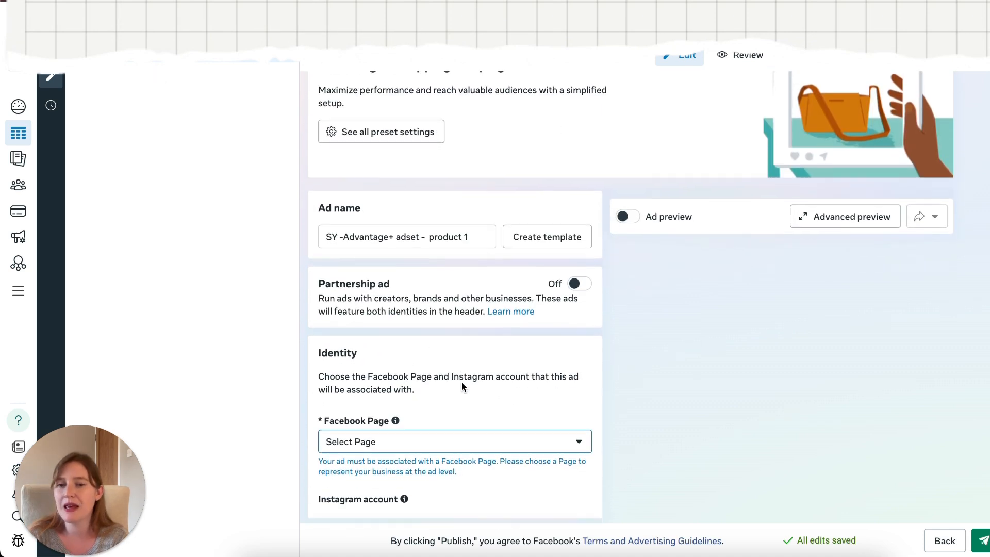
scroll(462, 384, "down", 15)
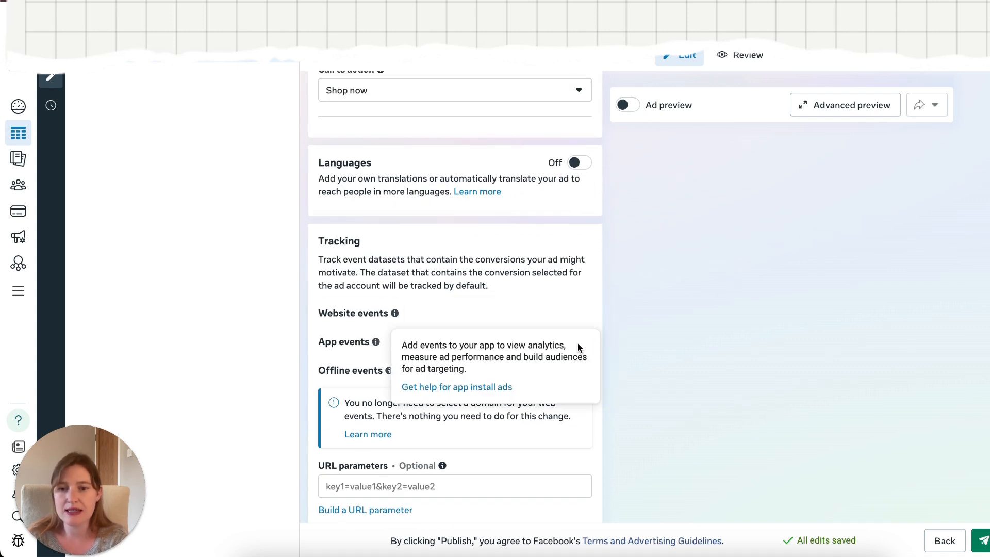
scroll(494, 292, "up", 1)
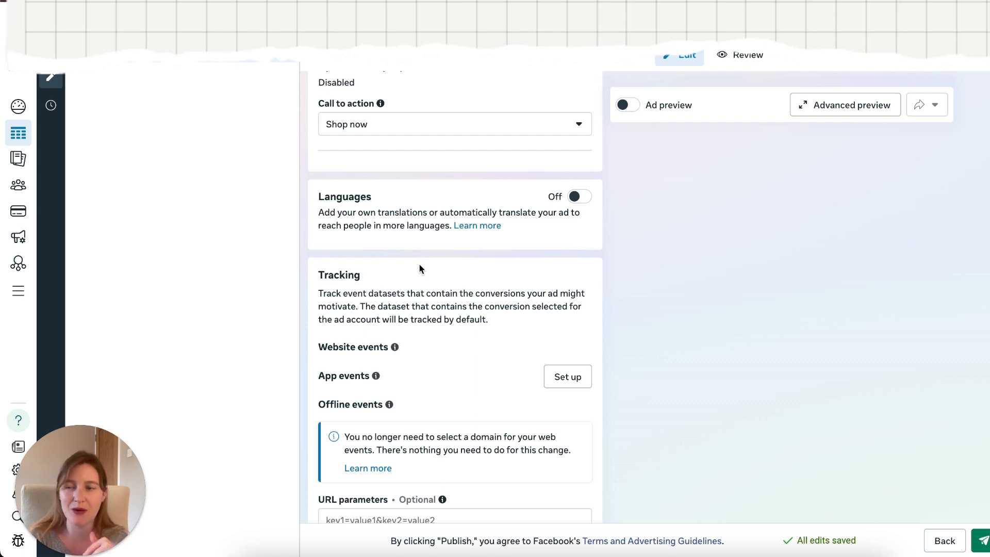
scroll(392, 267, "up", 8)
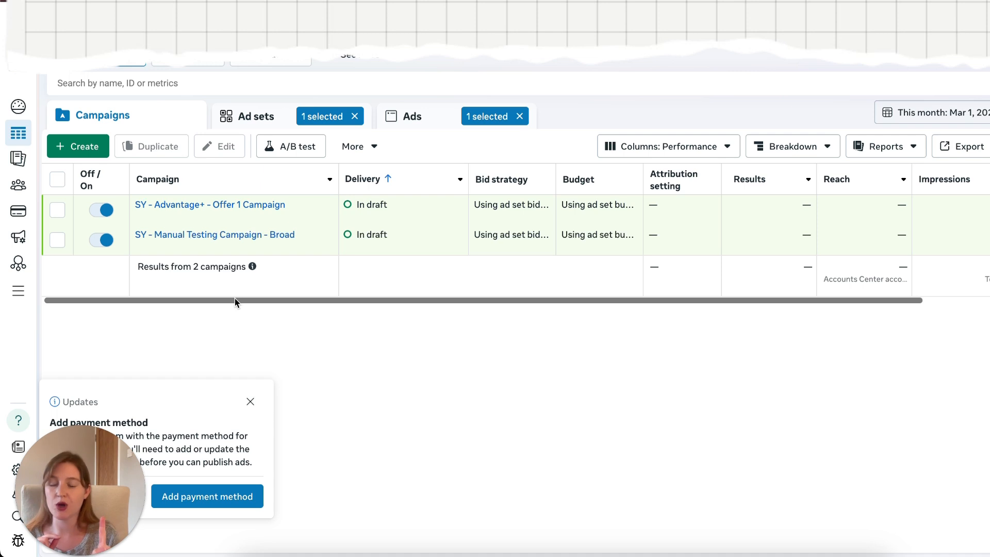
- Dismiss the payment method notice and create a new Sales campaign using the Manual sales campaign setup
left_click(250, 401)
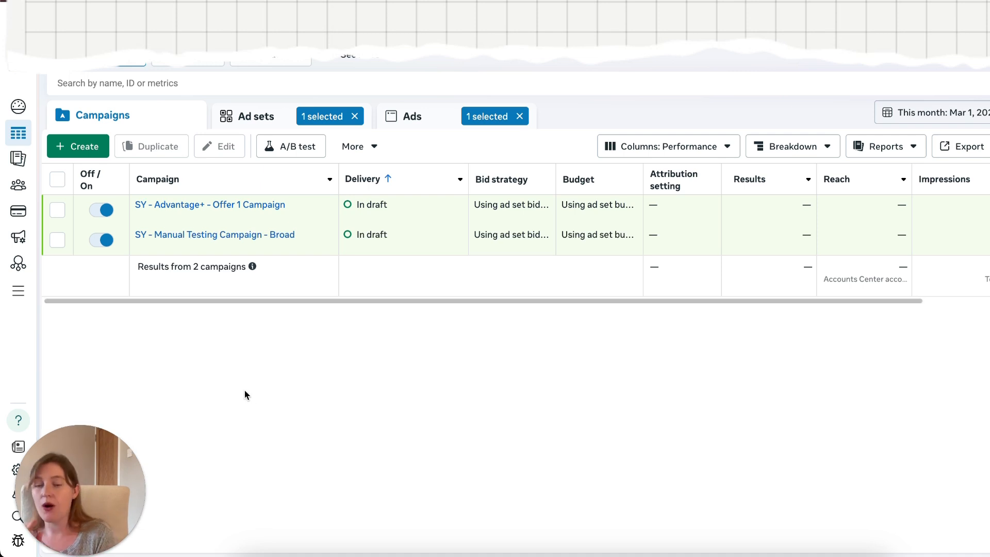
left_click(97, 148)
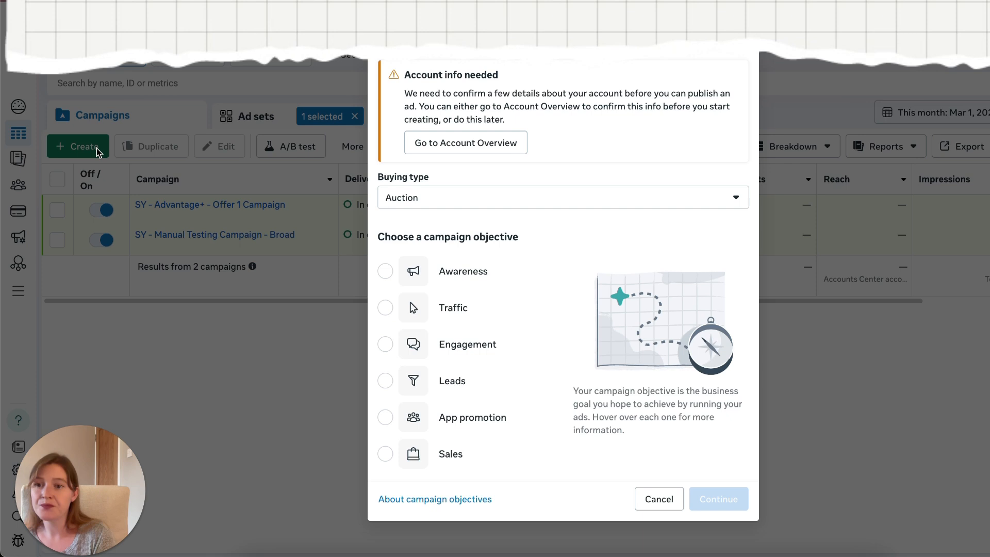
left_click(442, 453)
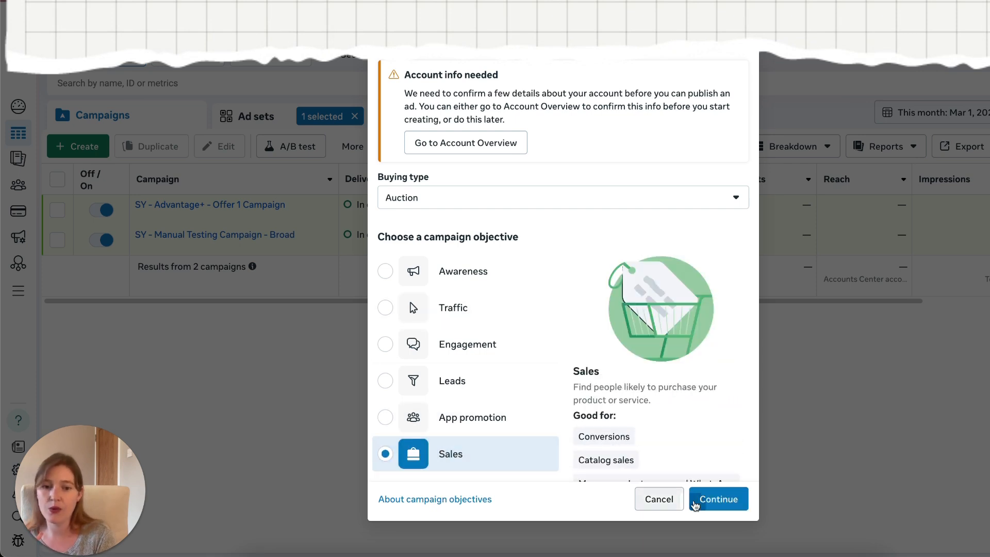
left_click(716, 502)
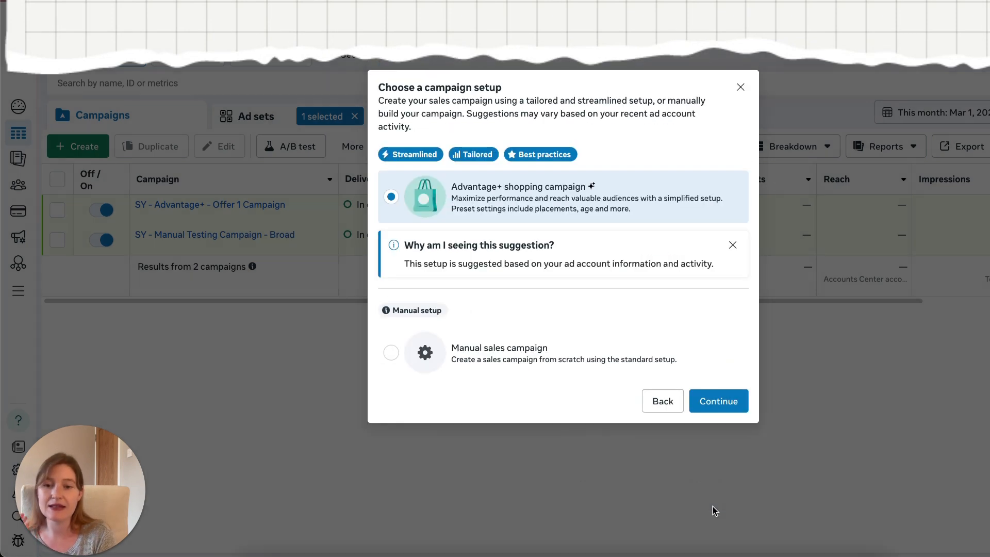
left_click(457, 361)
left_click(719, 406)
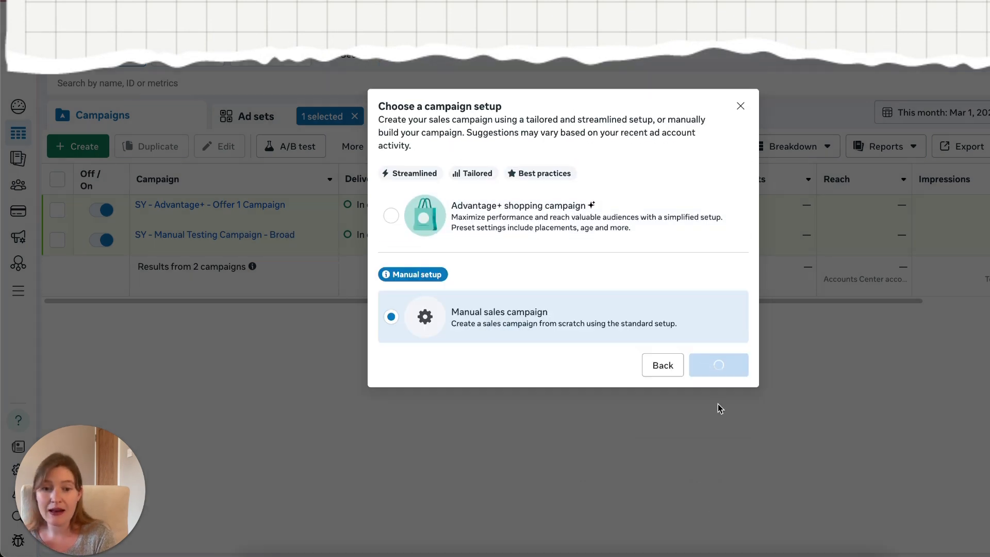
- Switch the new ad set from Advantage+ audience to the original audience options
scroll(625, 404, "down", 20)
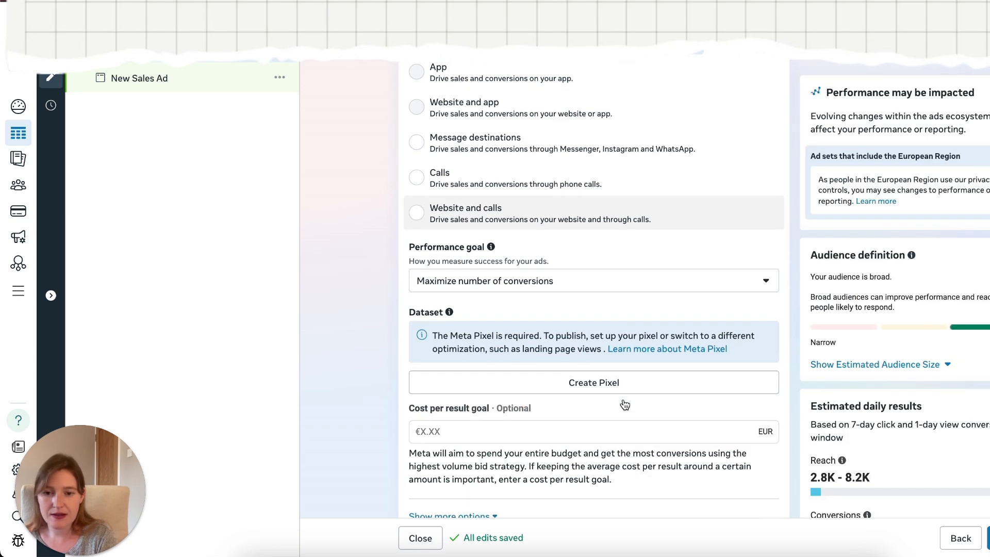
scroll(625, 405, "down", 8)
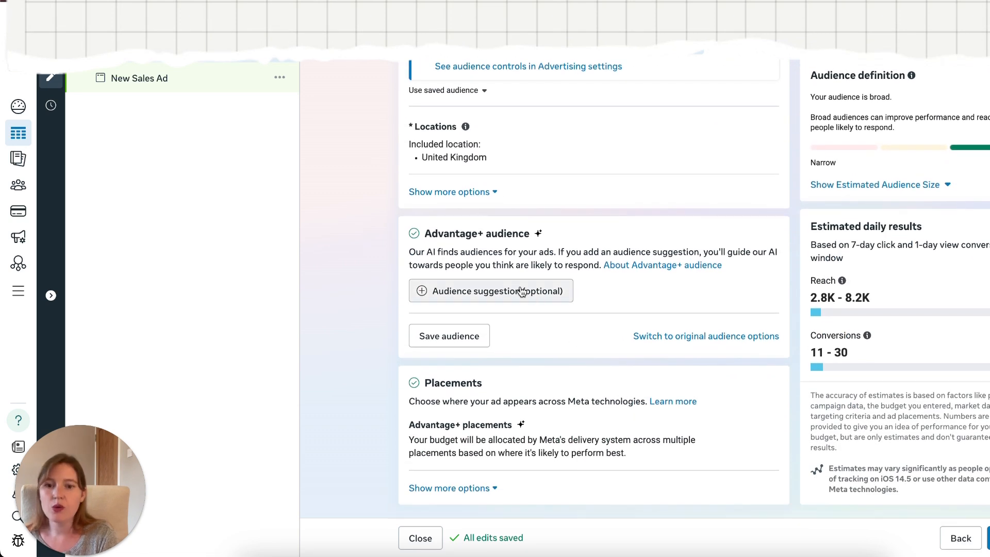
left_click(663, 340)
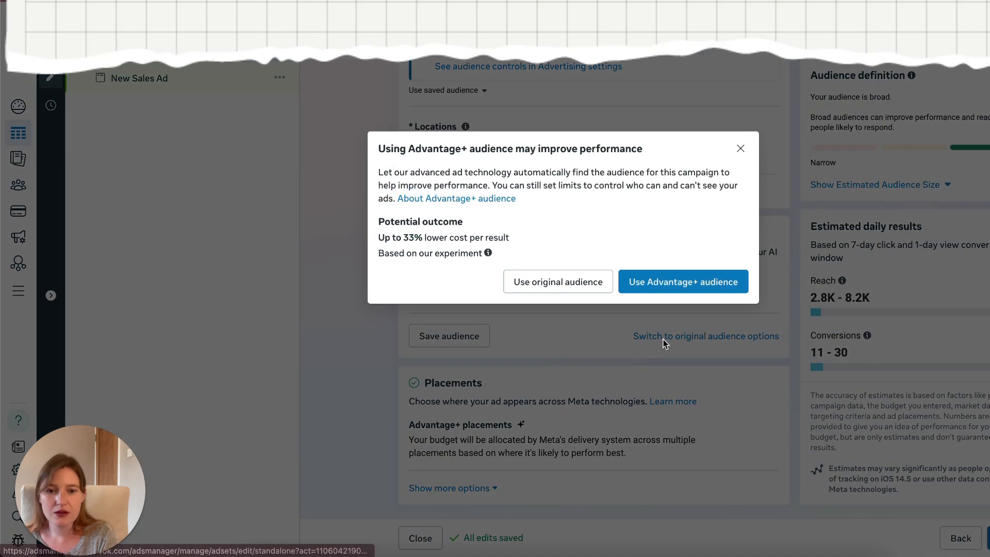
left_click(590, 285)
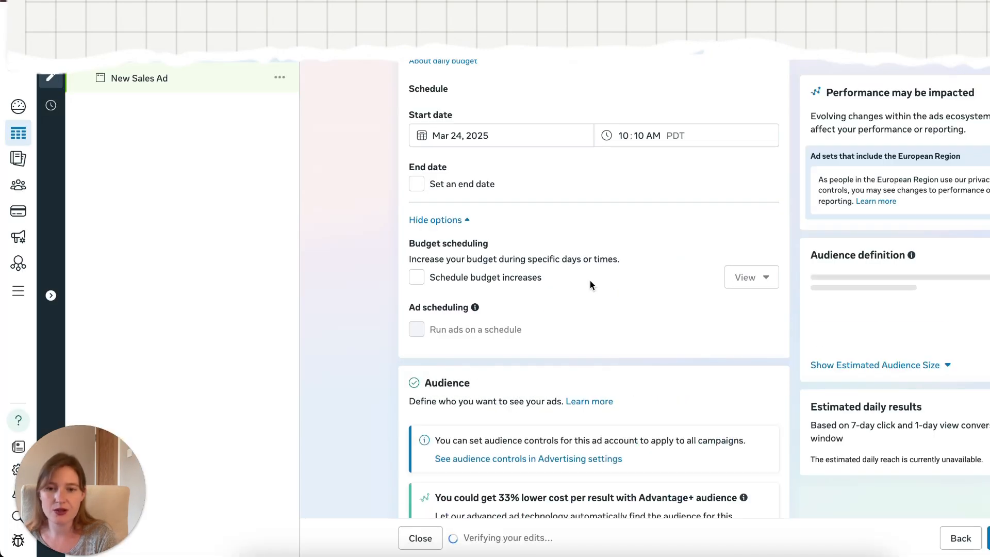
- Rename the new sales ad set as "SY - Website/socials/Email retargeting"
scroll(593, 342, "down", 12)
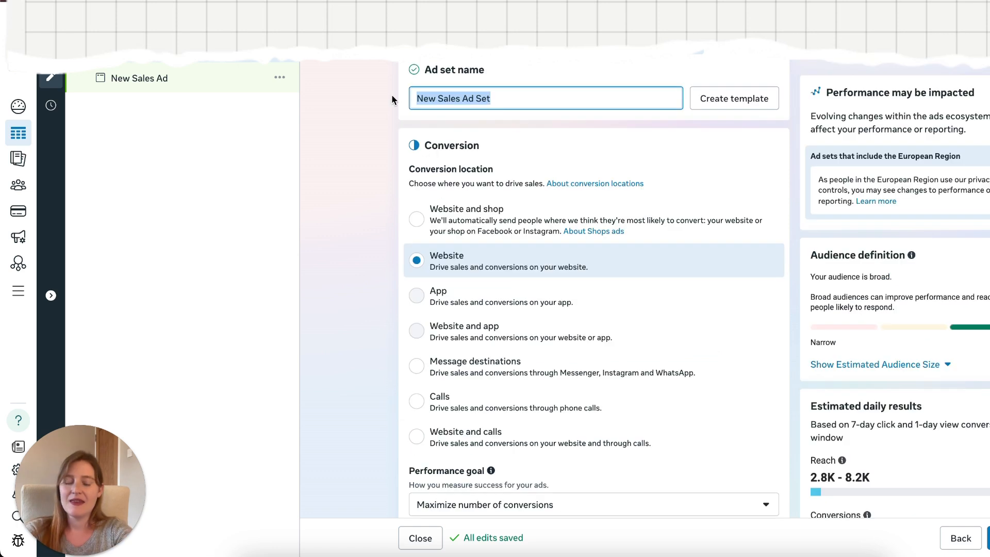
type("SY -")
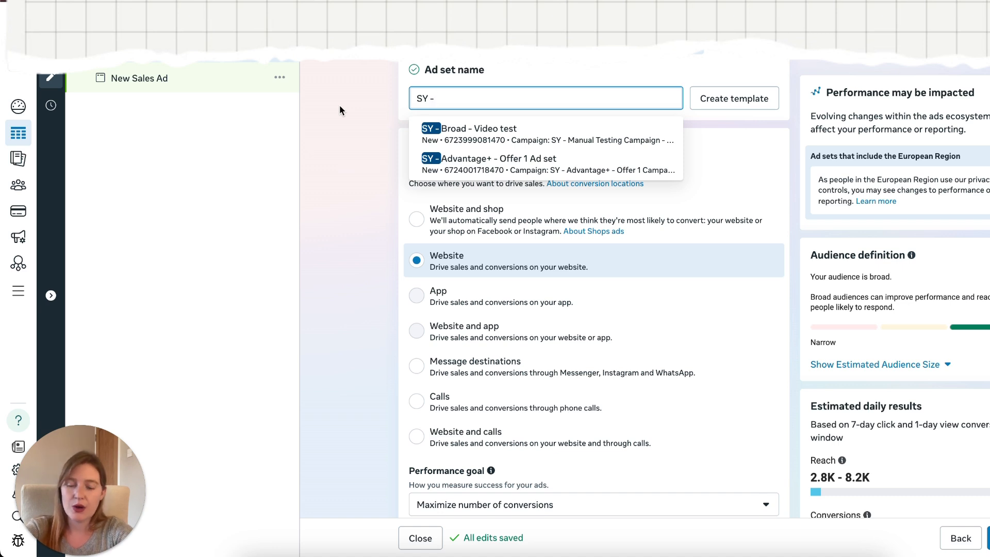
type("We")
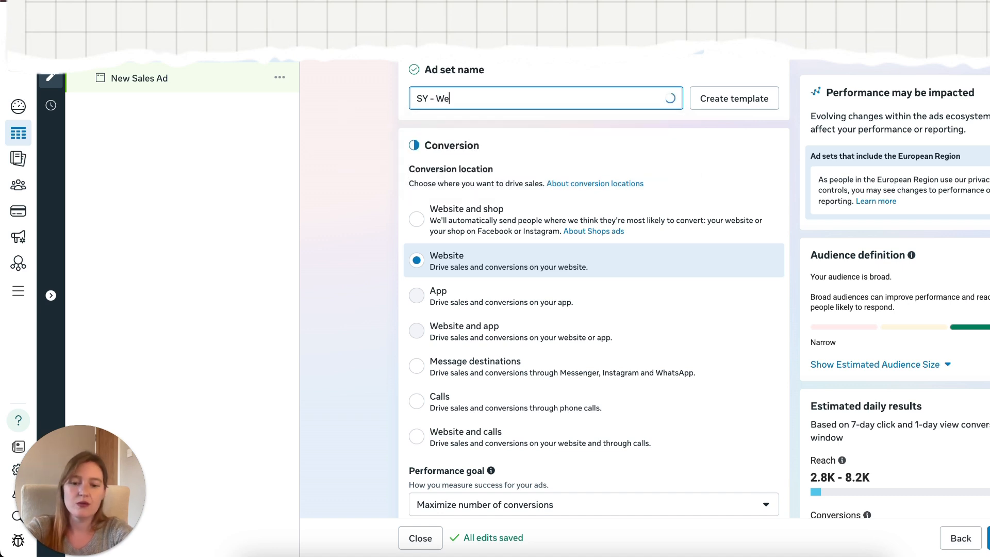
type("bsite/")
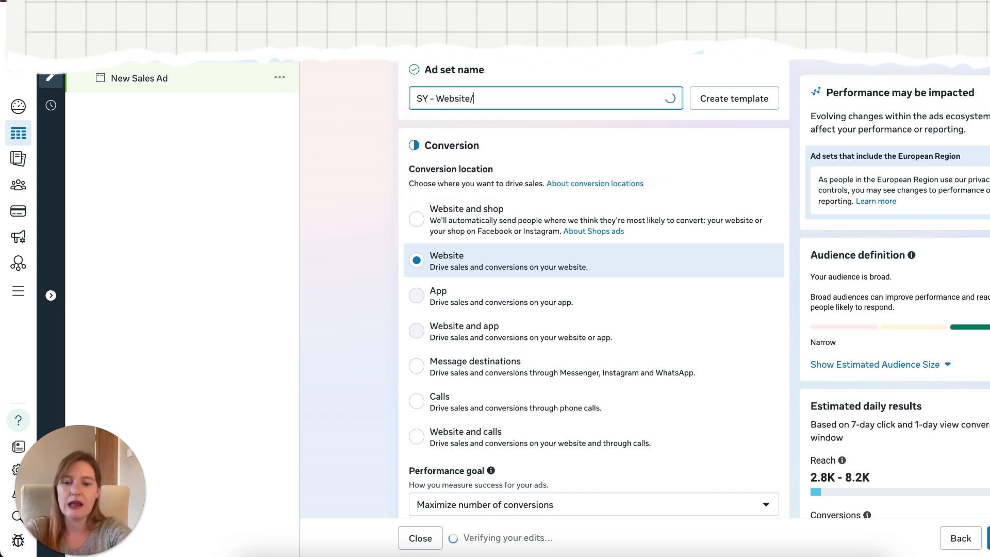
type("socials/")
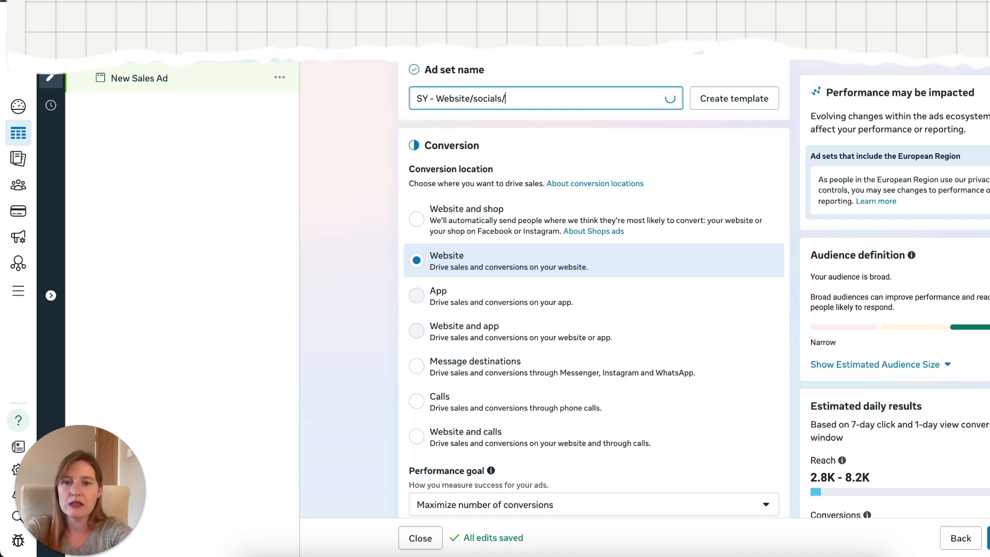
type("Ema")
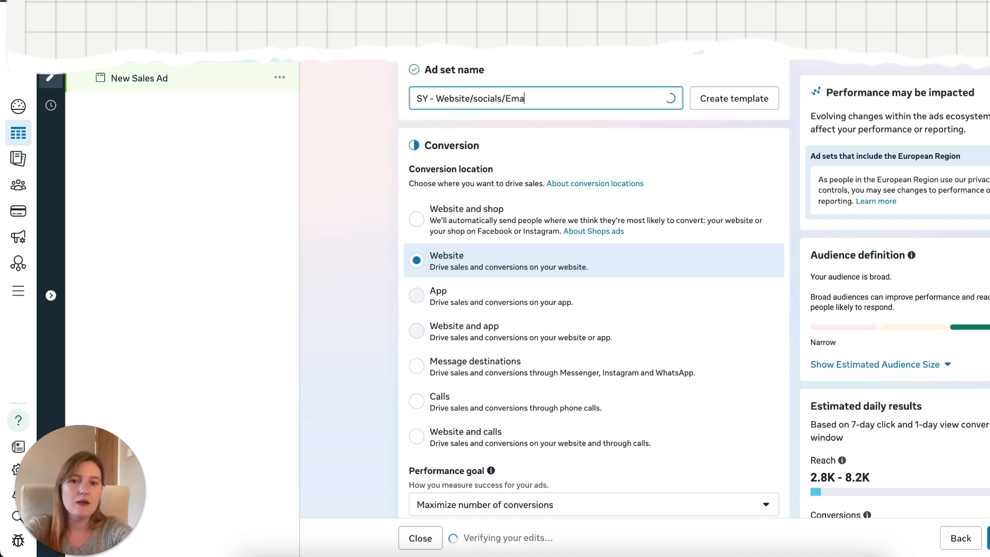
type("il retargeting")
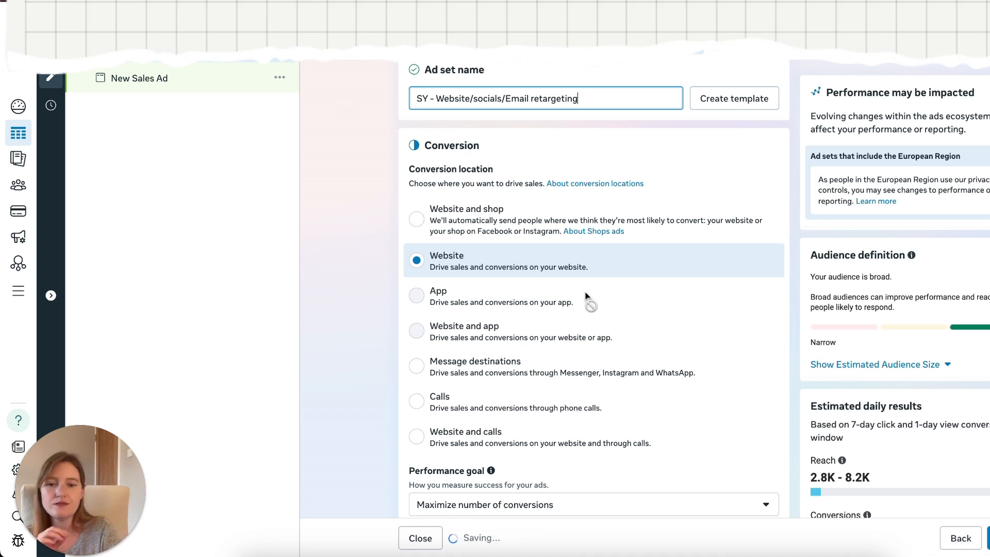
- Switch the retargeting ad set from Advantage+ audience to the original audience options and confirm using the original audience
scroll(586, 292, "down", 5)
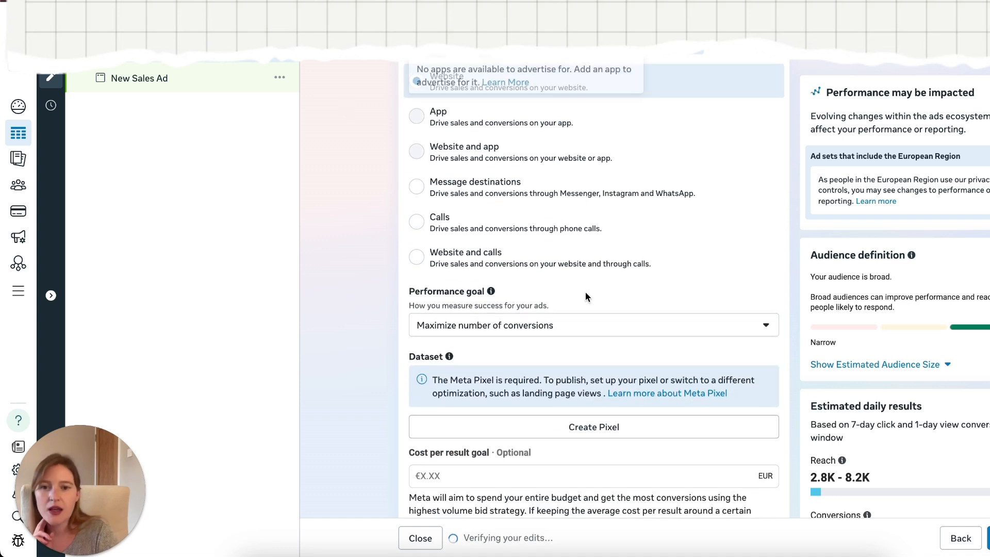
scroll(587, 298, "down", 10)
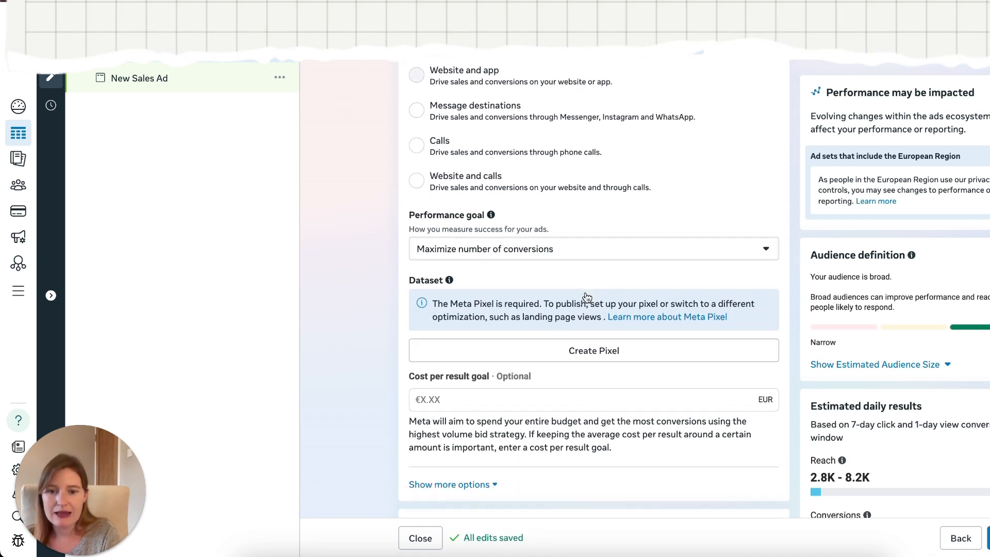
scroll(586, 293, "down", 15)
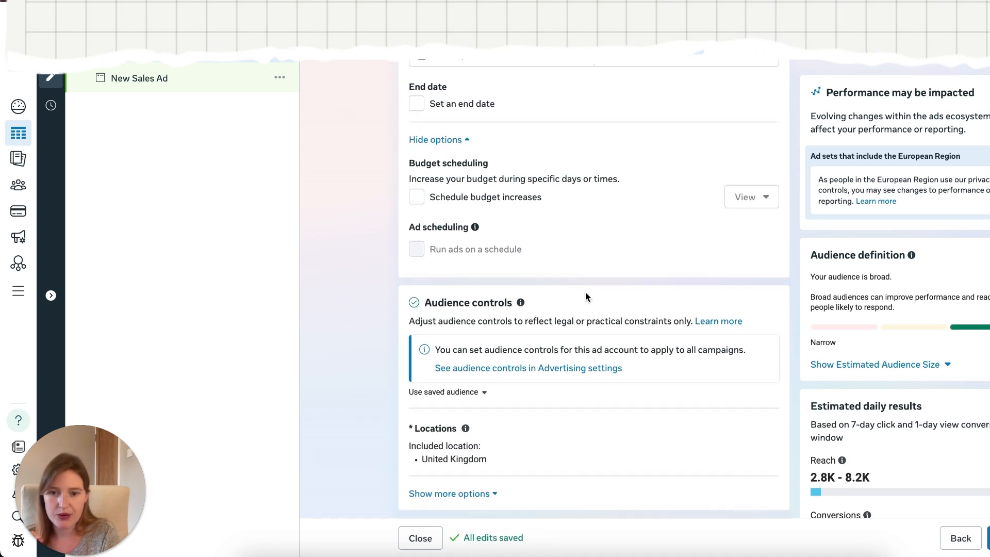
scroll(586, 292, "down", 2)
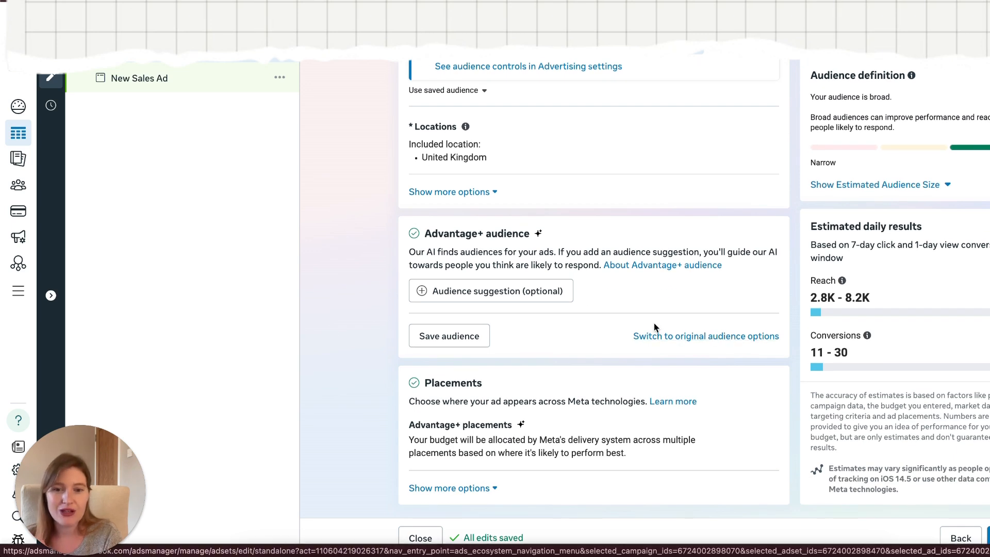
left_click(679, 336)
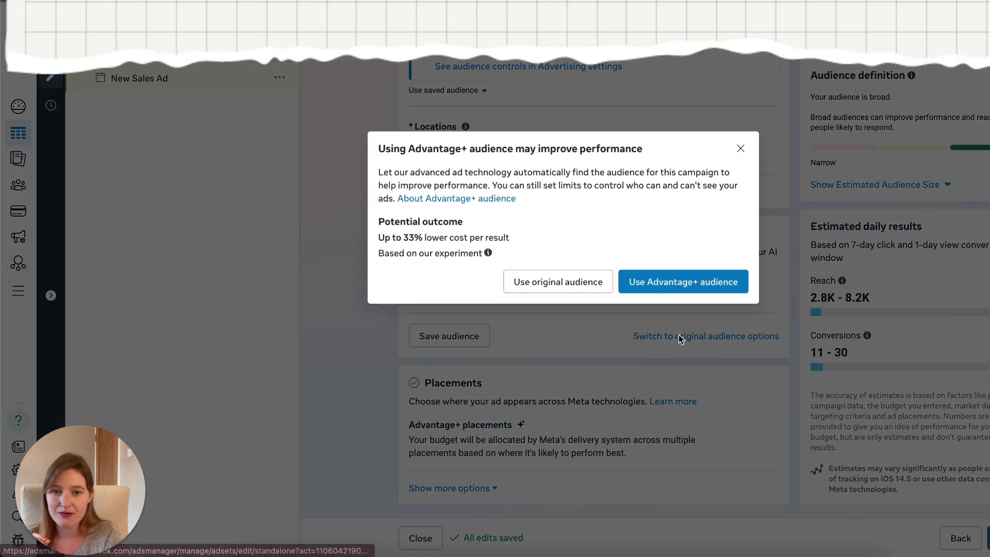
left_click(563, 283)
right_click(549, 373)
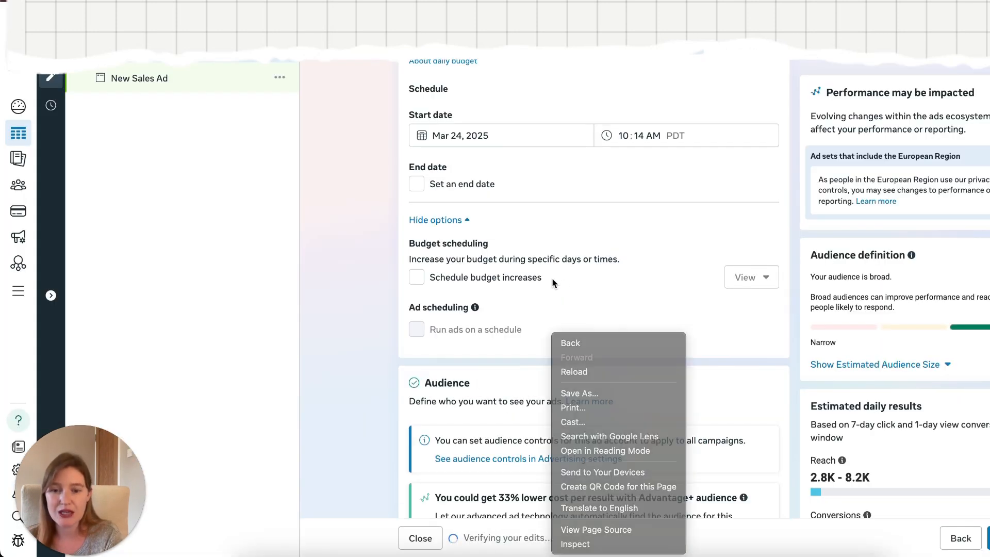
left_click(552, 278)
- Add the existing "Website Traffic (180)" custom audience to the retargeting ad set's audience
scroll(555, 309, "down", 9)
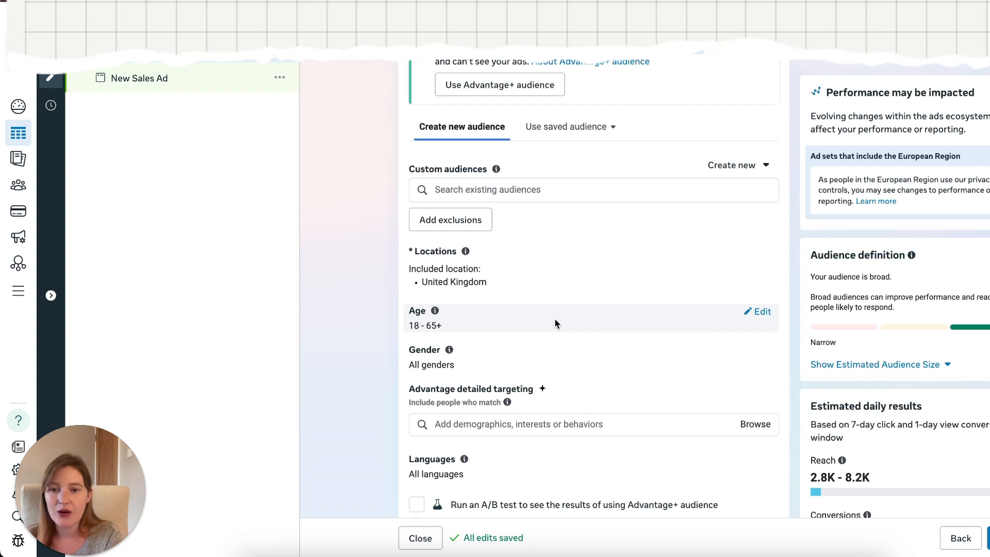
scroll(556, 325, "down", 2)
left_click(534, 339)
scroll(547, 311, "up", 2)
scroll(545, 308, "up", 1)
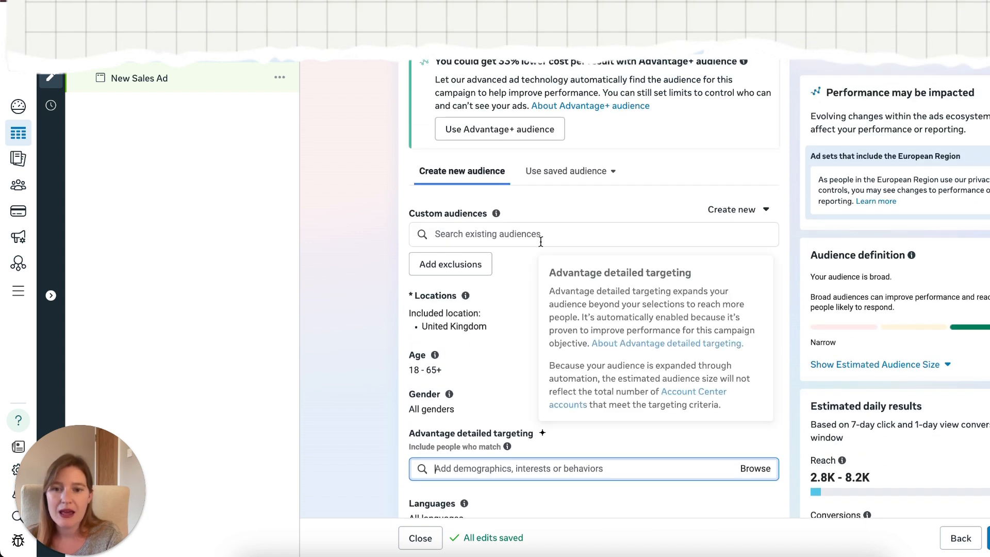
left_click(560, 171)
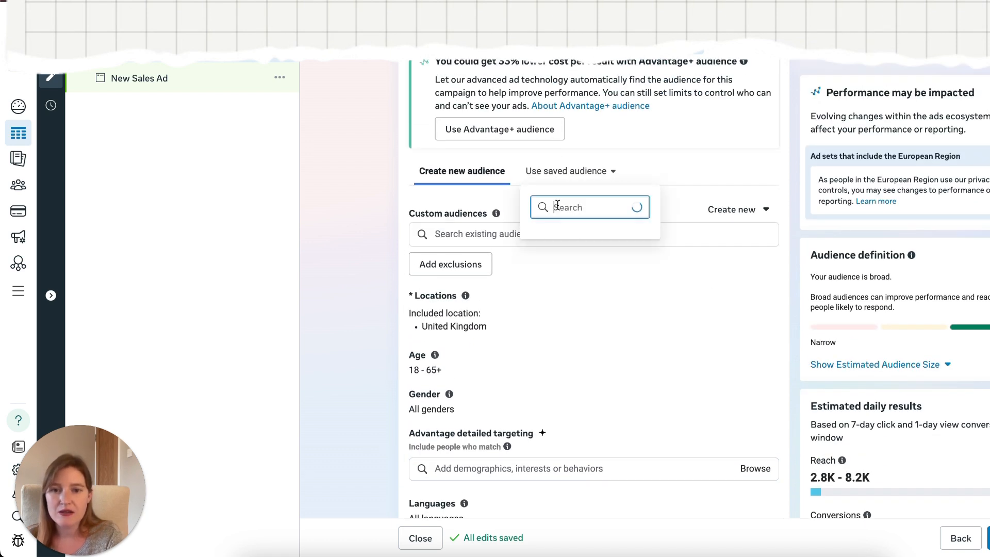
left_click(472, 236)
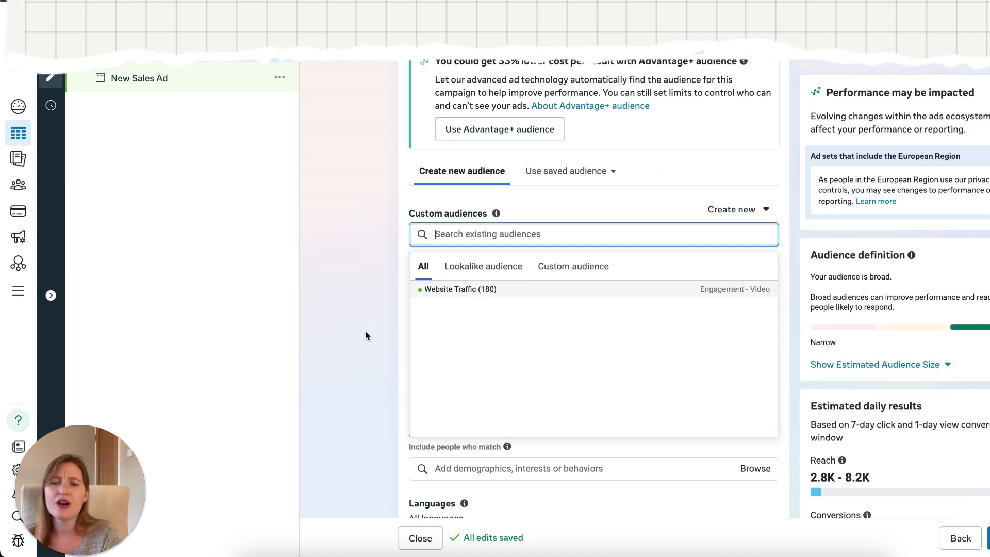
left_click(461, 289)
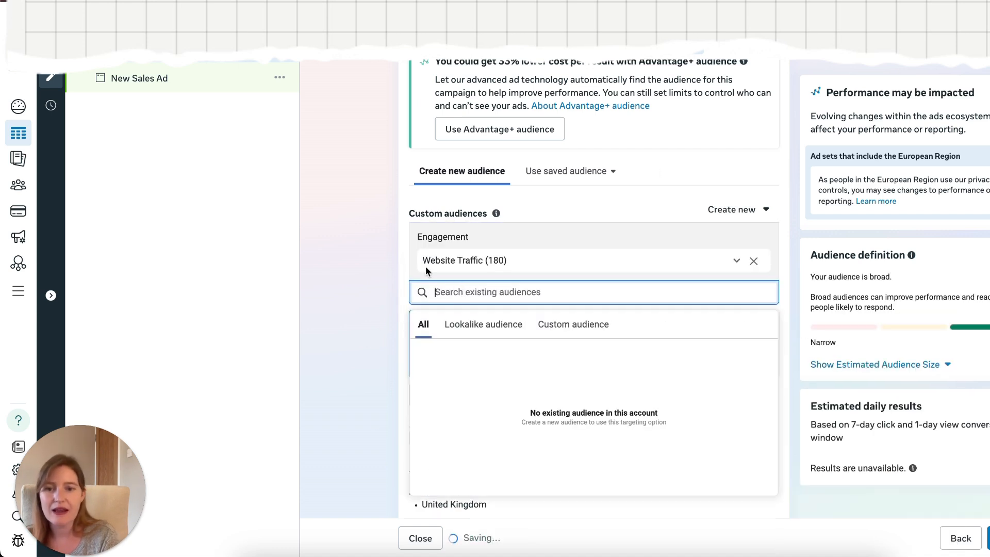
left_click(323, 312)
- Turn off the Advantage custom audience option that reaches people beyond the custom audience, and check the remaining targeting and placement settings
scroll(374, 335, "down", 5)
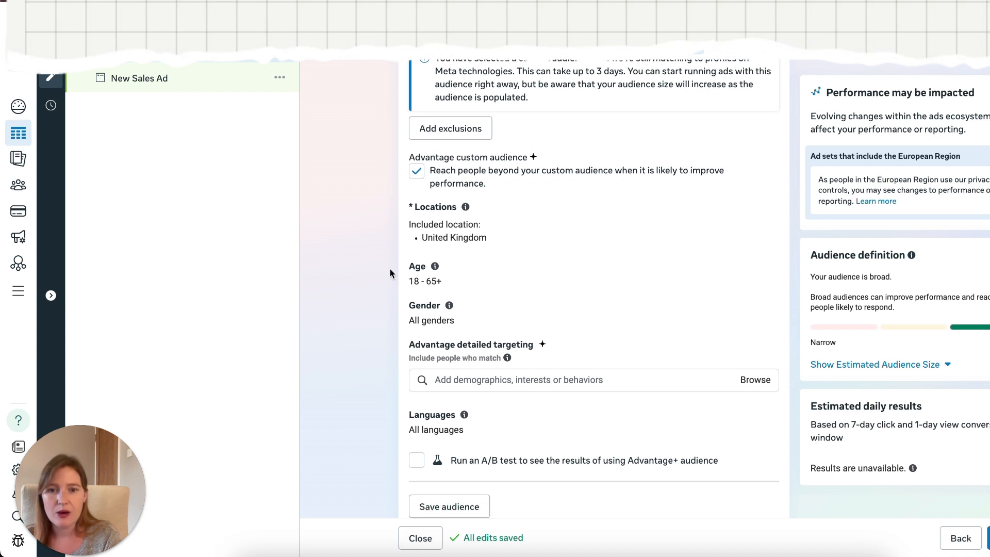
left_click(417, 175)
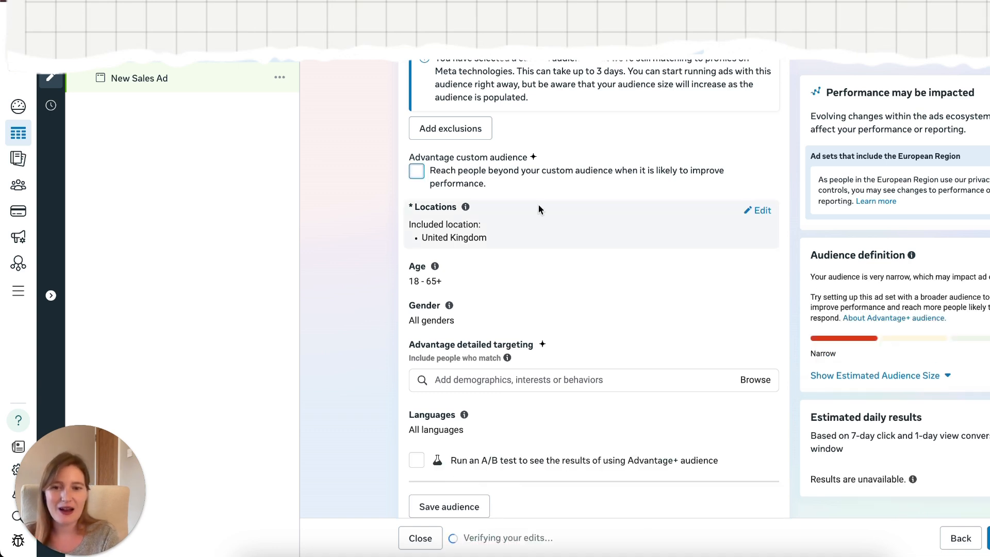
scroll(538, 205, "down", 1)
scroll(538, 206, "down", 3)
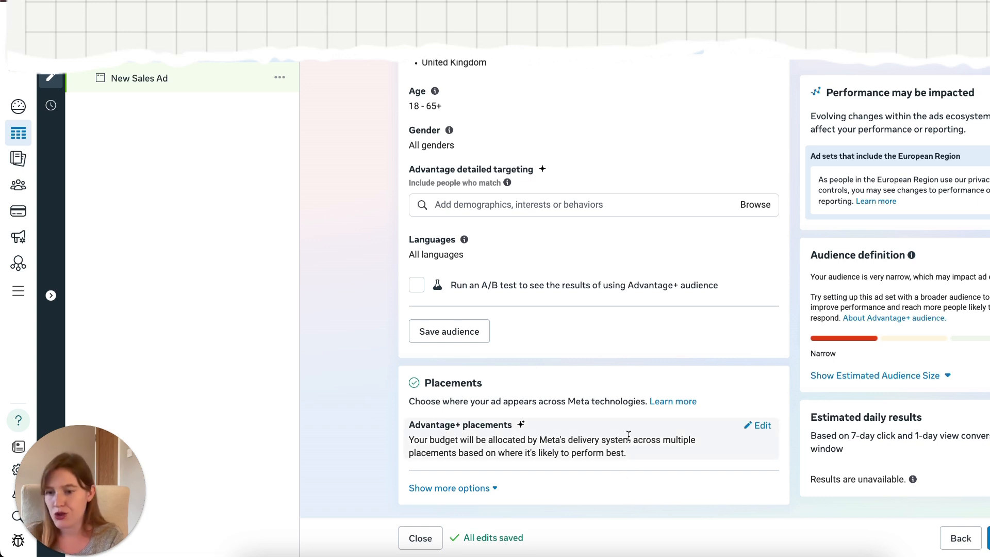
- Leave the ad set editor, return to the campaigns list and deselect the "SY - Warm/Retargeting" campaign
left_click(988, 538)
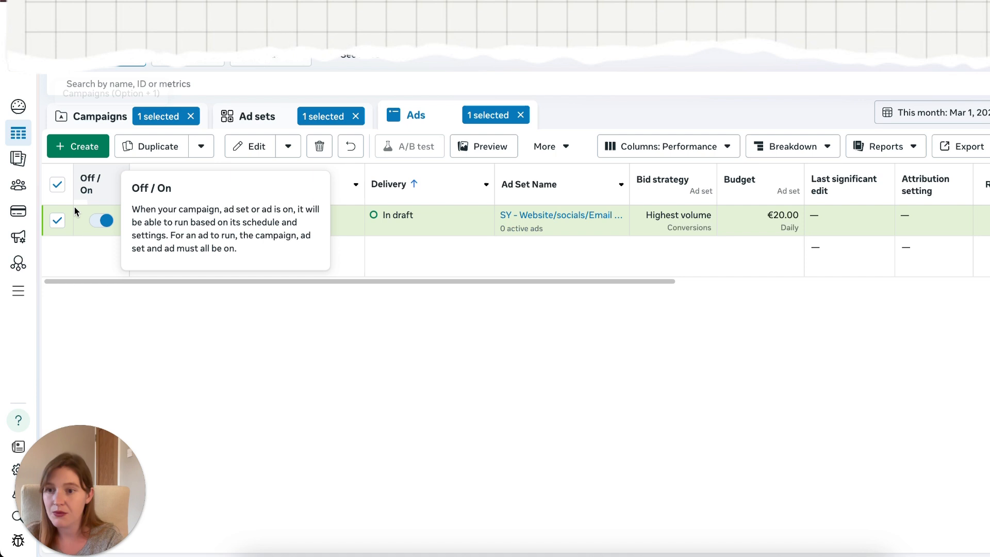
left_click(57, 220)
left_click(84, 127)
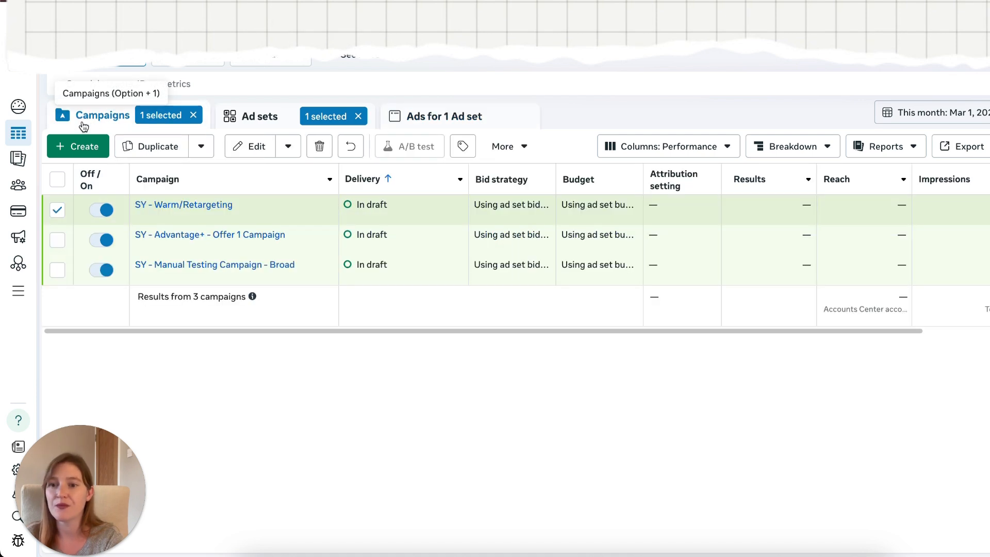
left_click(57, 210)
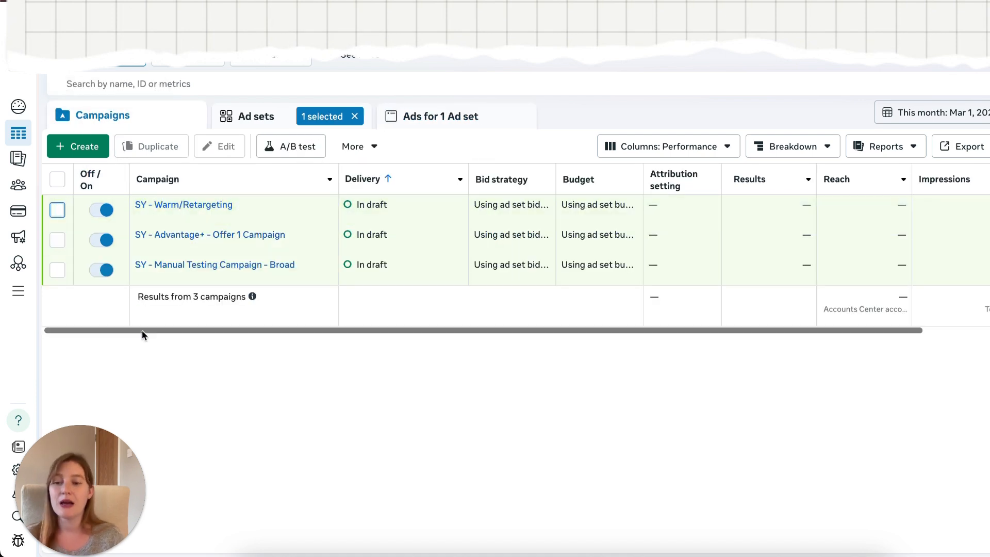